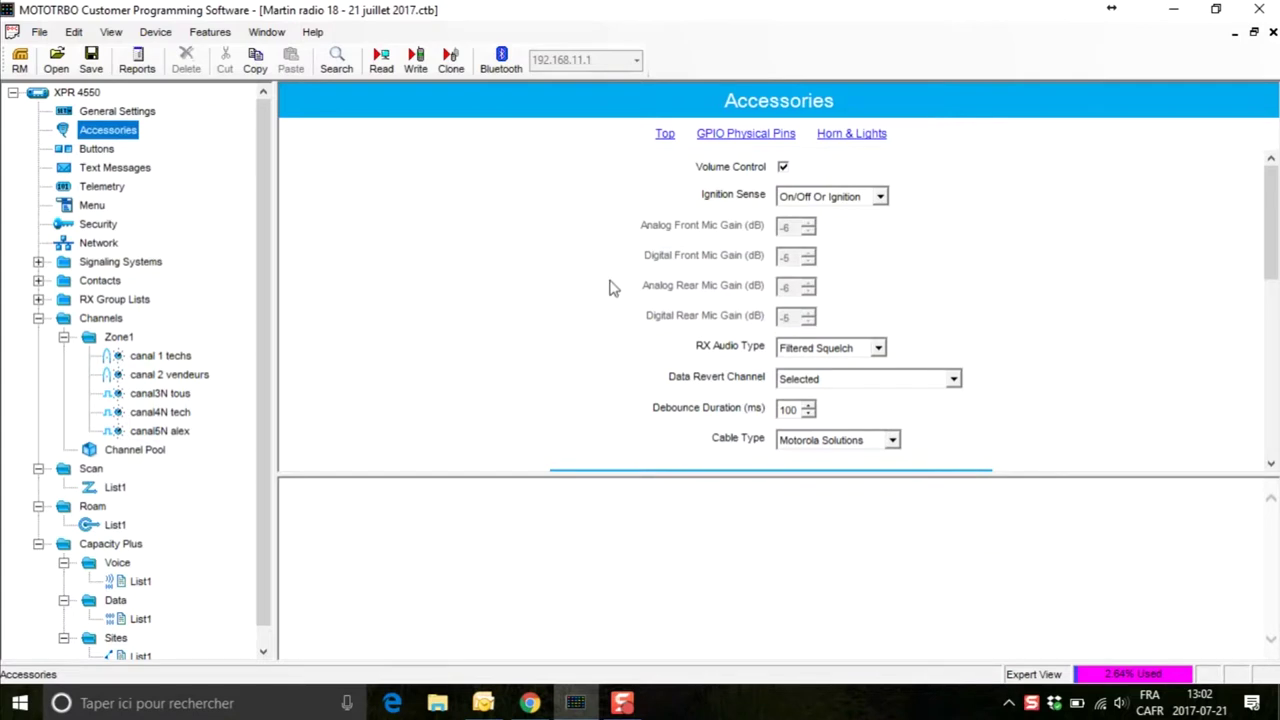
Review the accessory settings: the GPIO physical pins, the feature options for Pin #17, and the Horn & Lights section
scroll(610, 298, "down", 2)
scroll(610, 298, "down", 4)
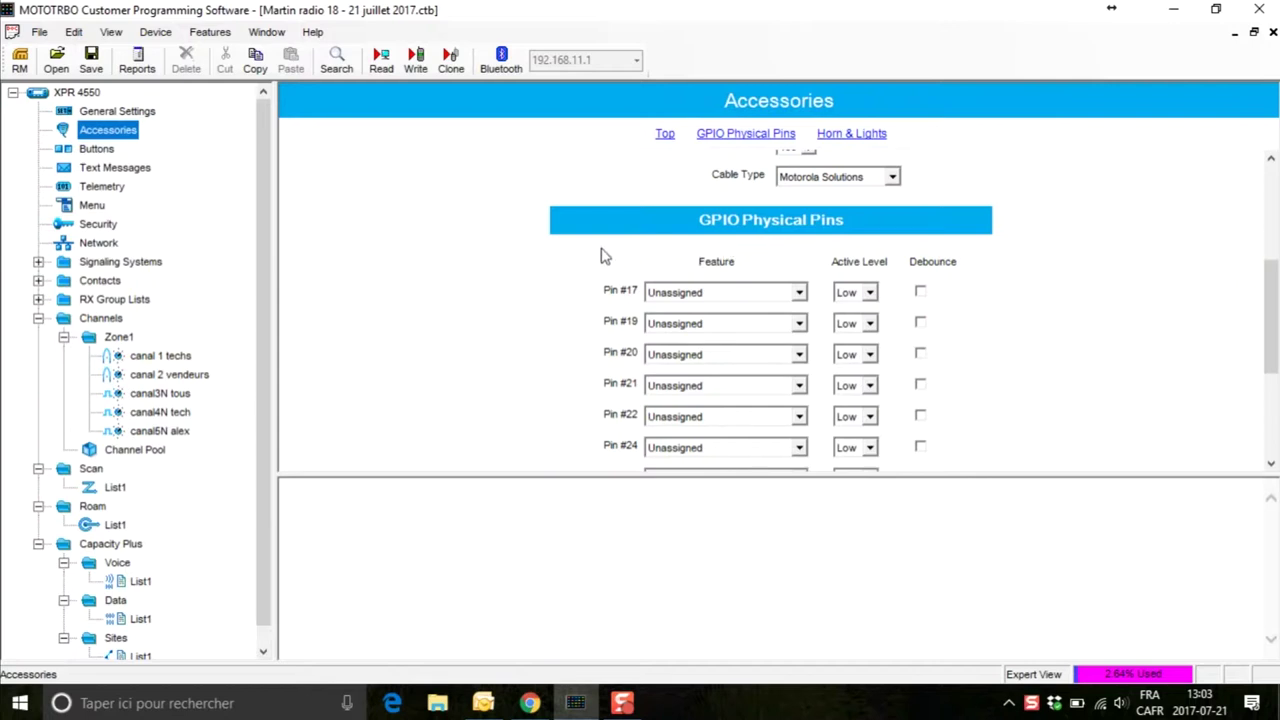
scroll(596, 260, "down", 3)
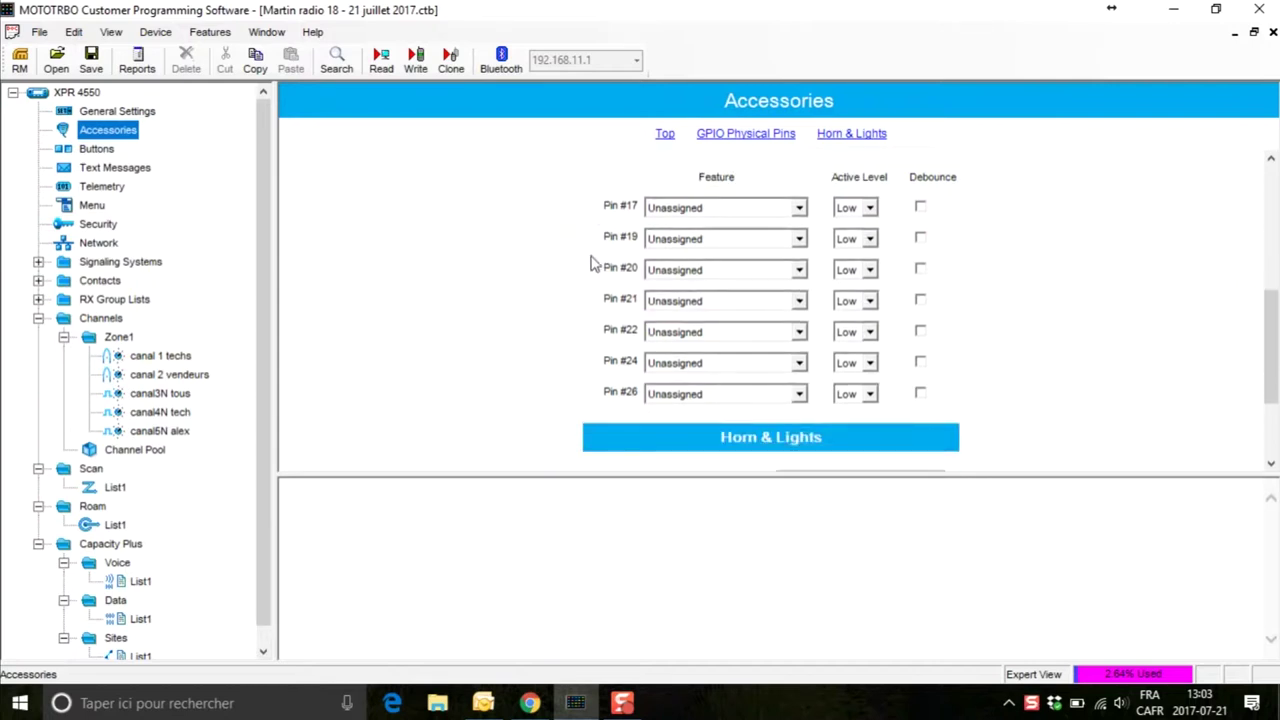
left_click(800, 210)
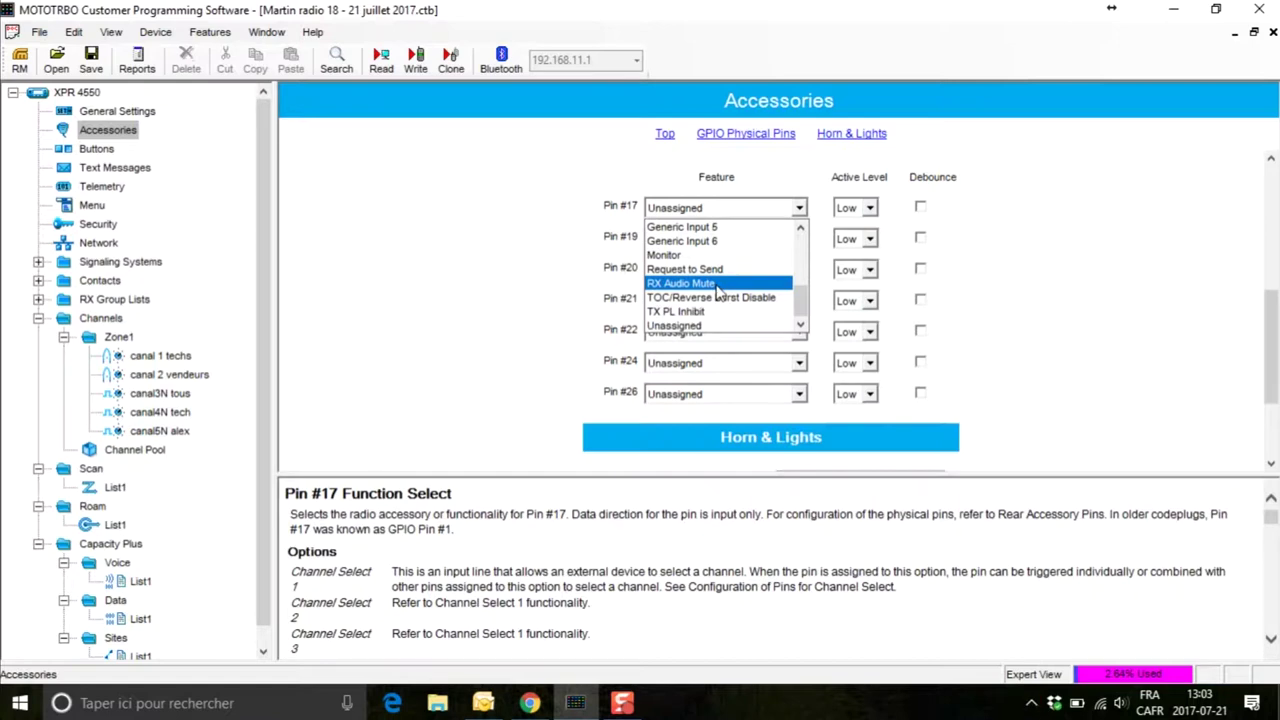
left_click(541, 262)
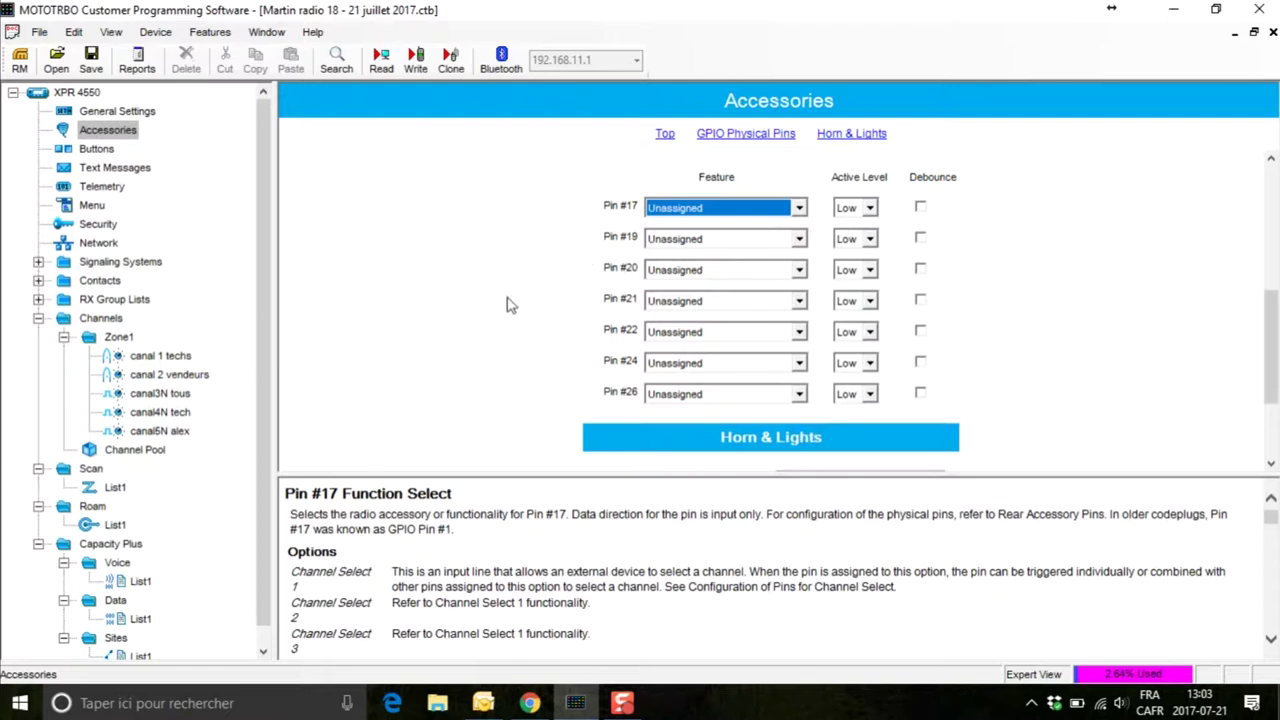
scroll(510, 305, "down", 3)
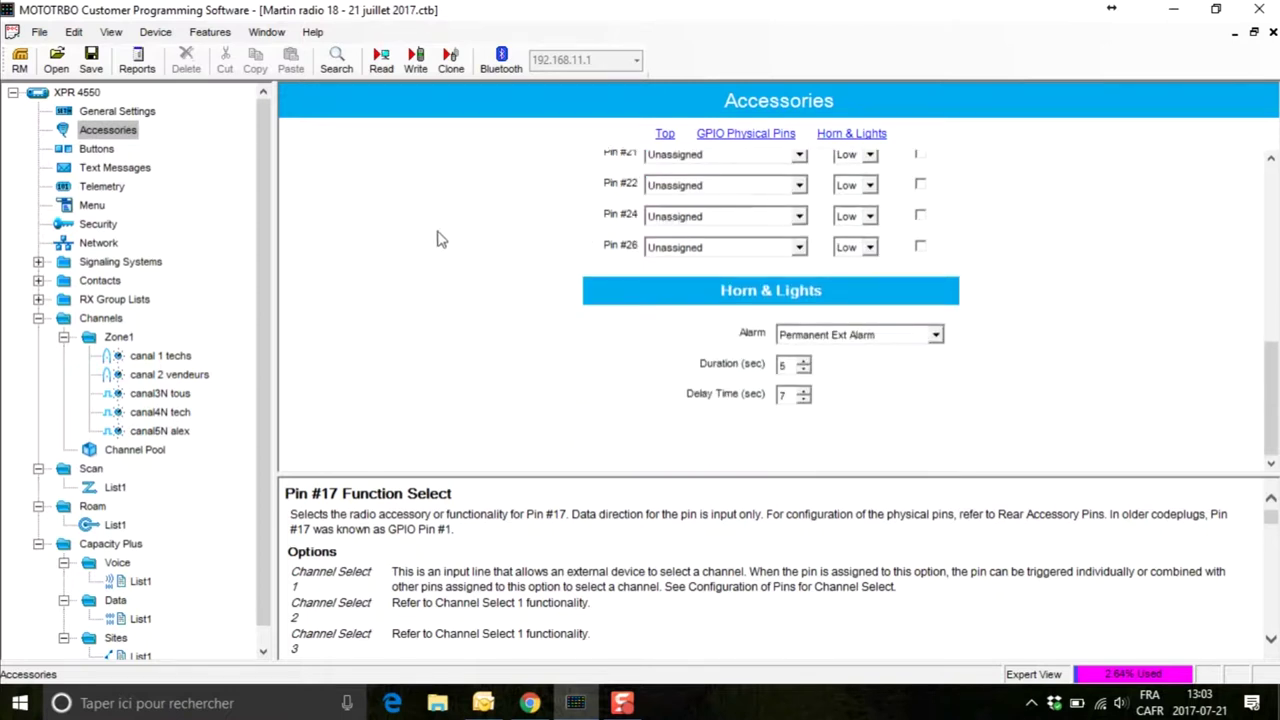
Assign Emergency On to the short press of Front Button 4 and Tight/Normal Squelch to the short press of Front Button 3
left_click(96, 149)
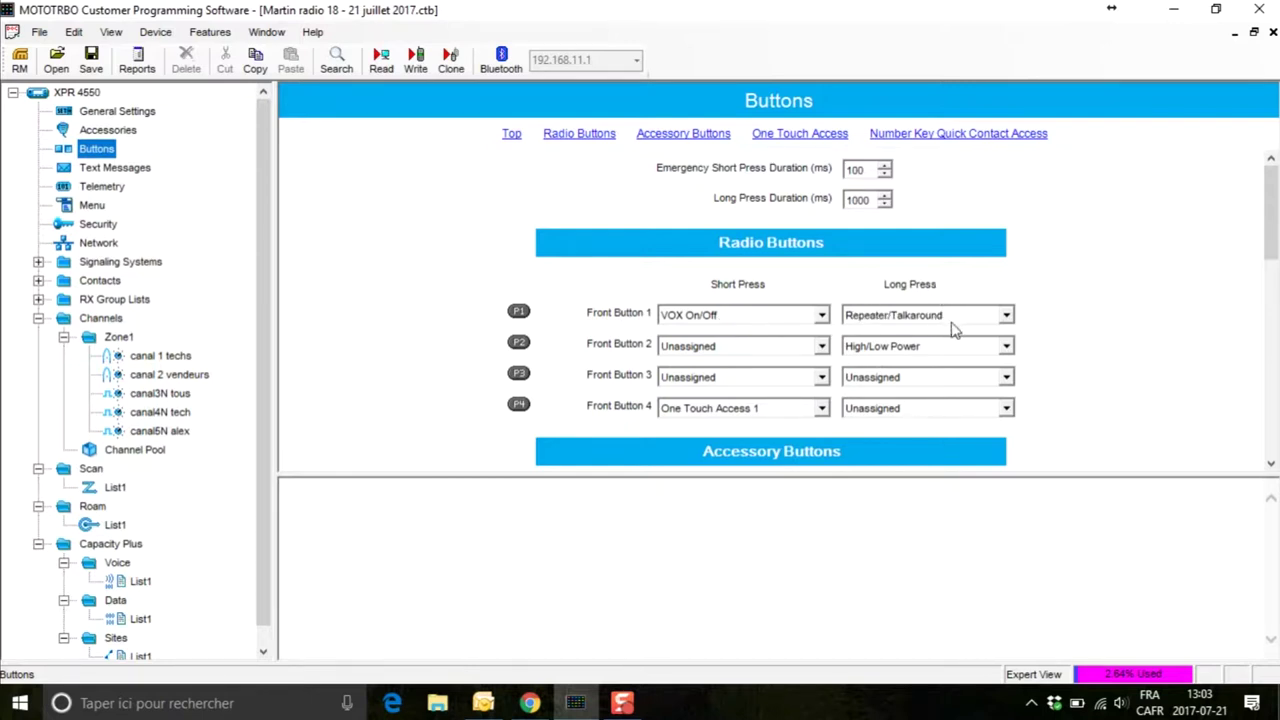
left_click(821, 410)
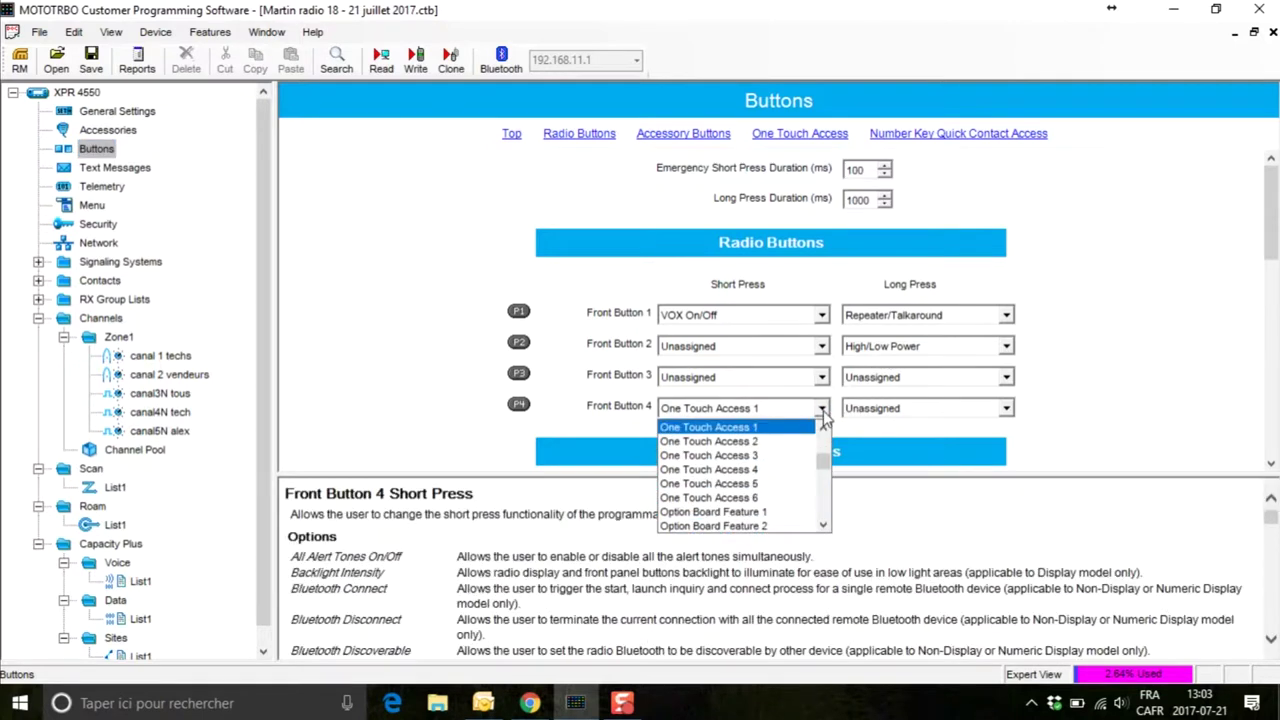
scroll(786, 480, "down", 3)
scroll(786, 486, "down", 2)
scroll(788, 475, "up", 4)
scroll(793, 458, "up", 8)
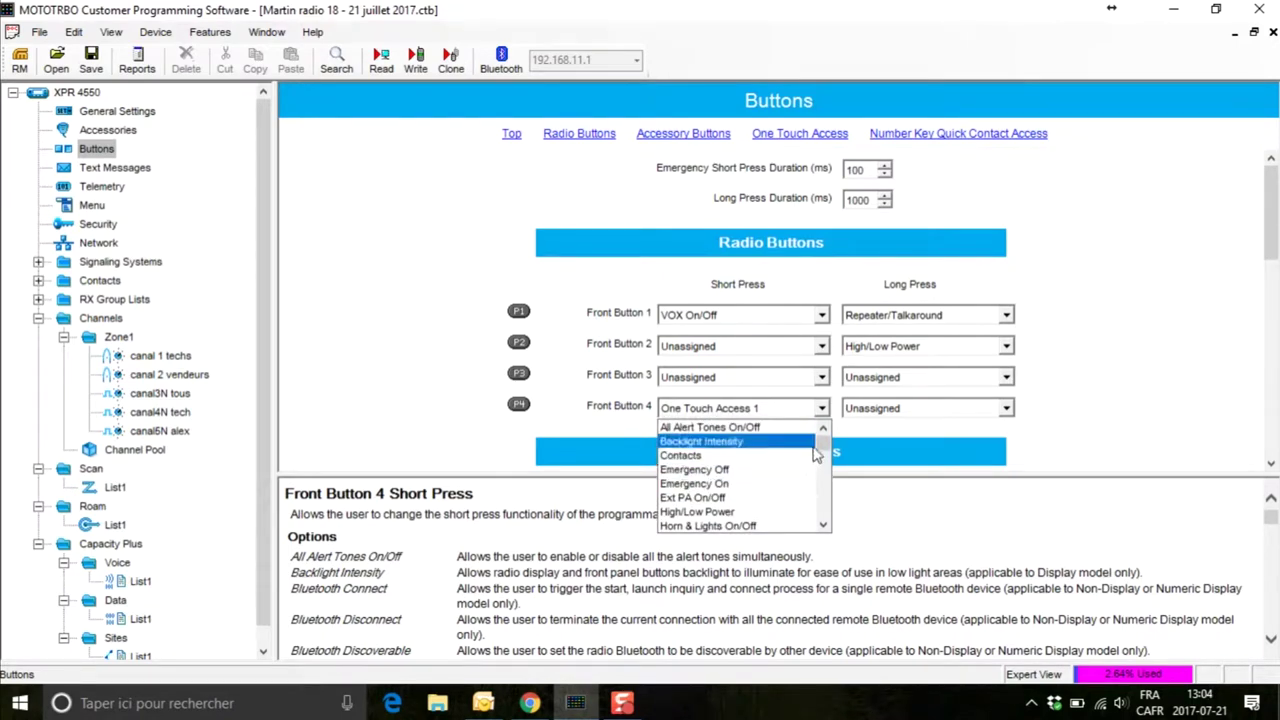
left_click(732, 484)
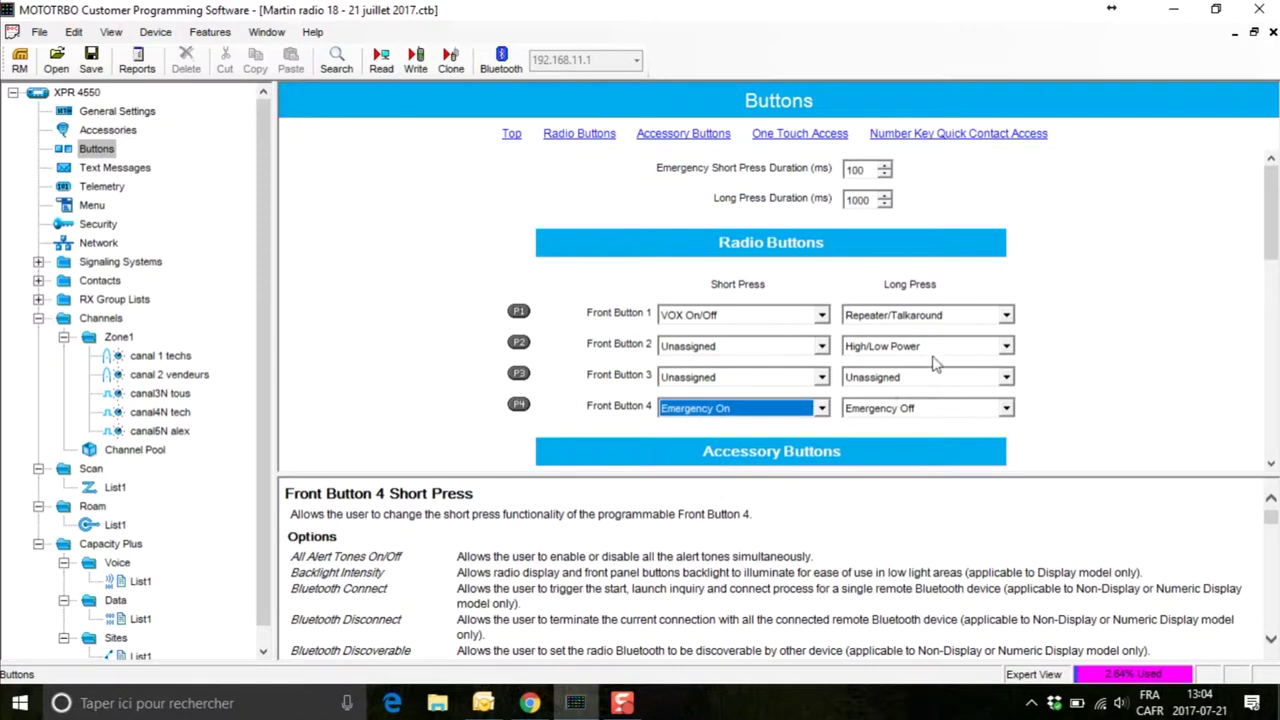
left_click(821, 378)
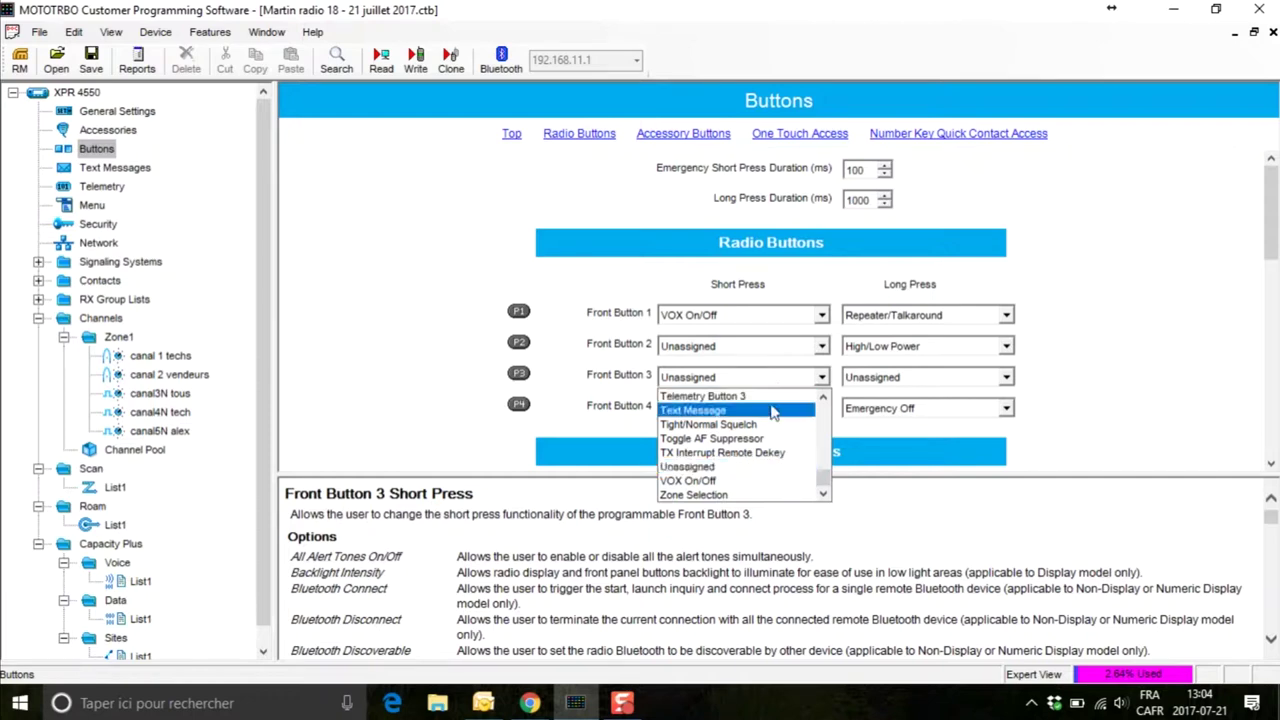
left_click(745, 426)
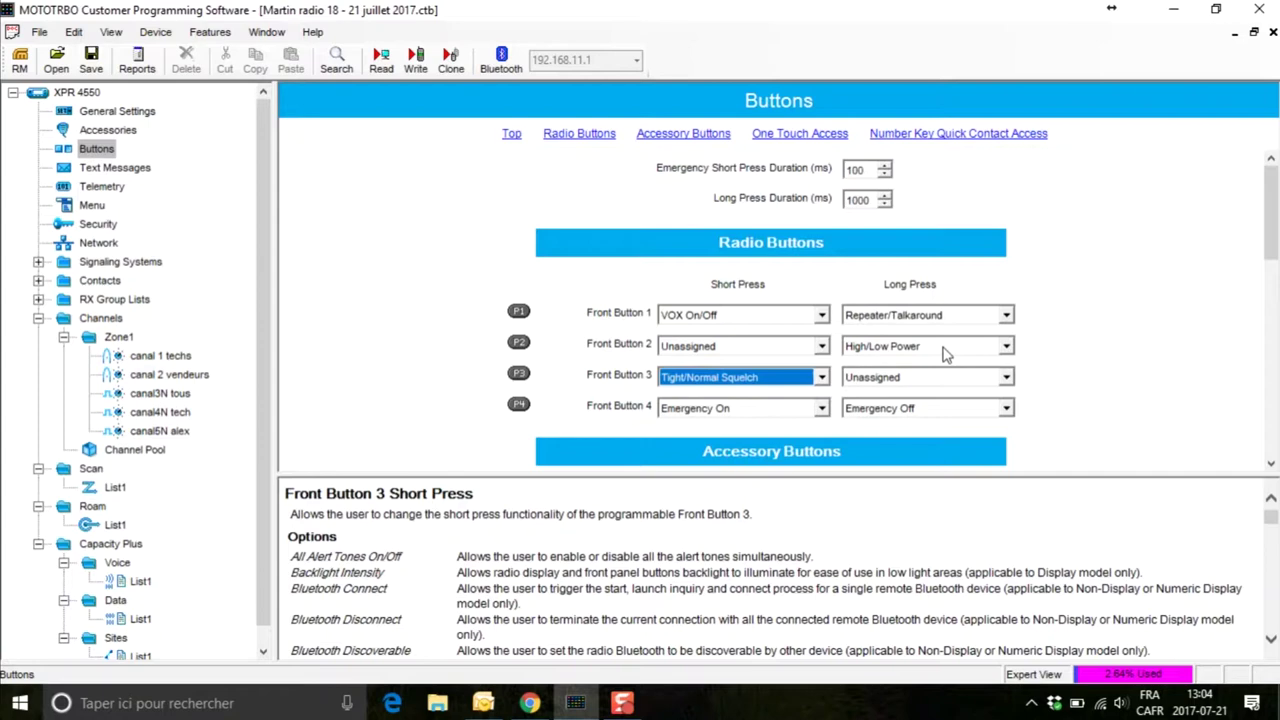
Add a second predefined text message reading "Allo chérie, je ramène du pain ce soir"
left_click(136, 172)
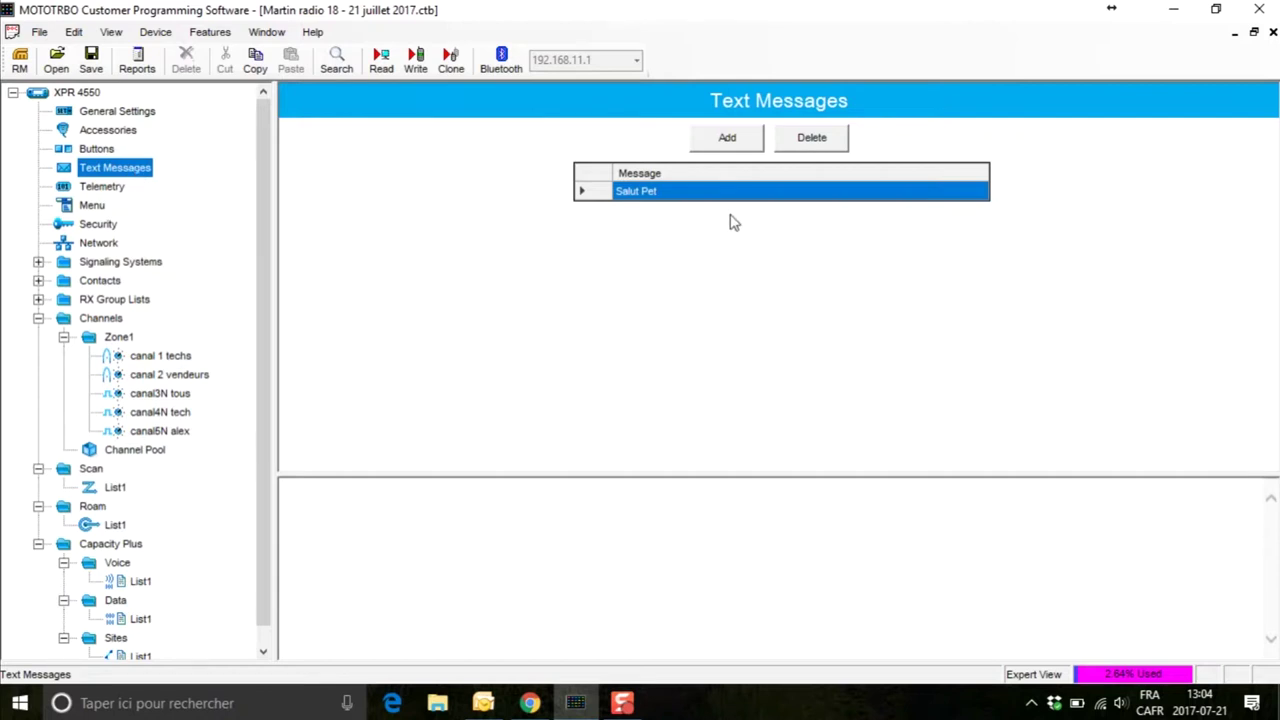
left_click(730, 139)
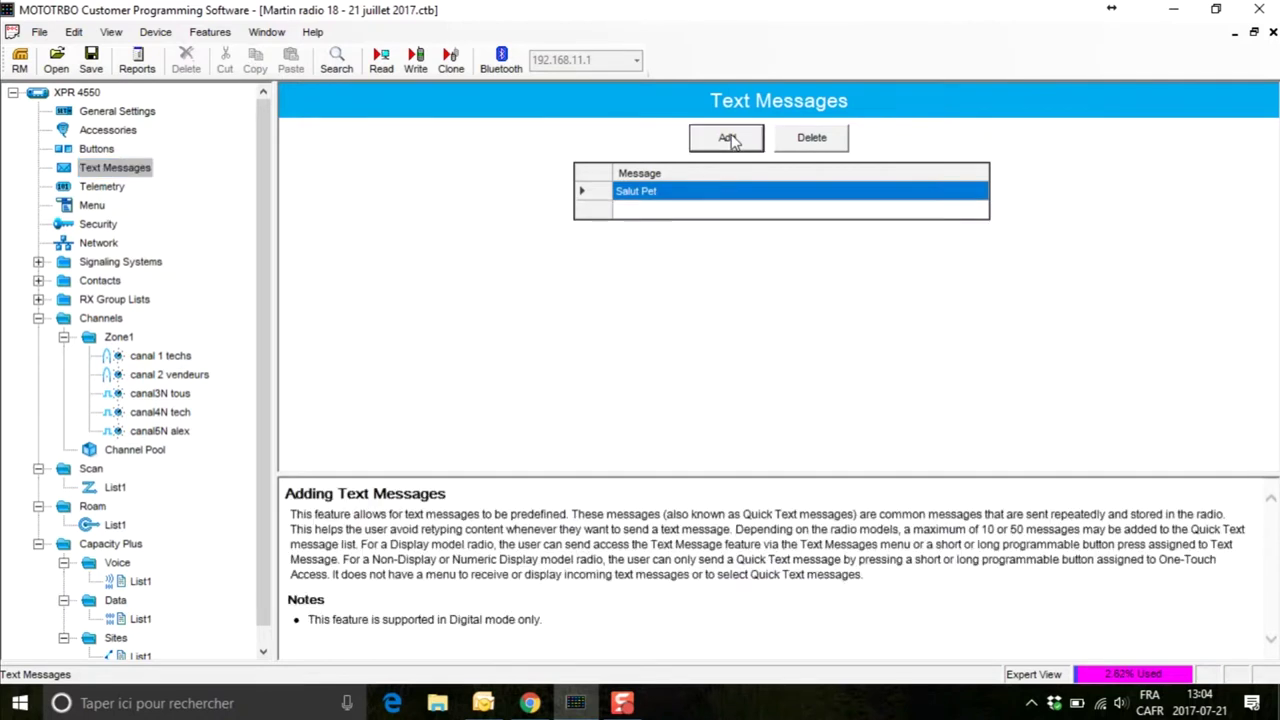
left_click(645, 209)
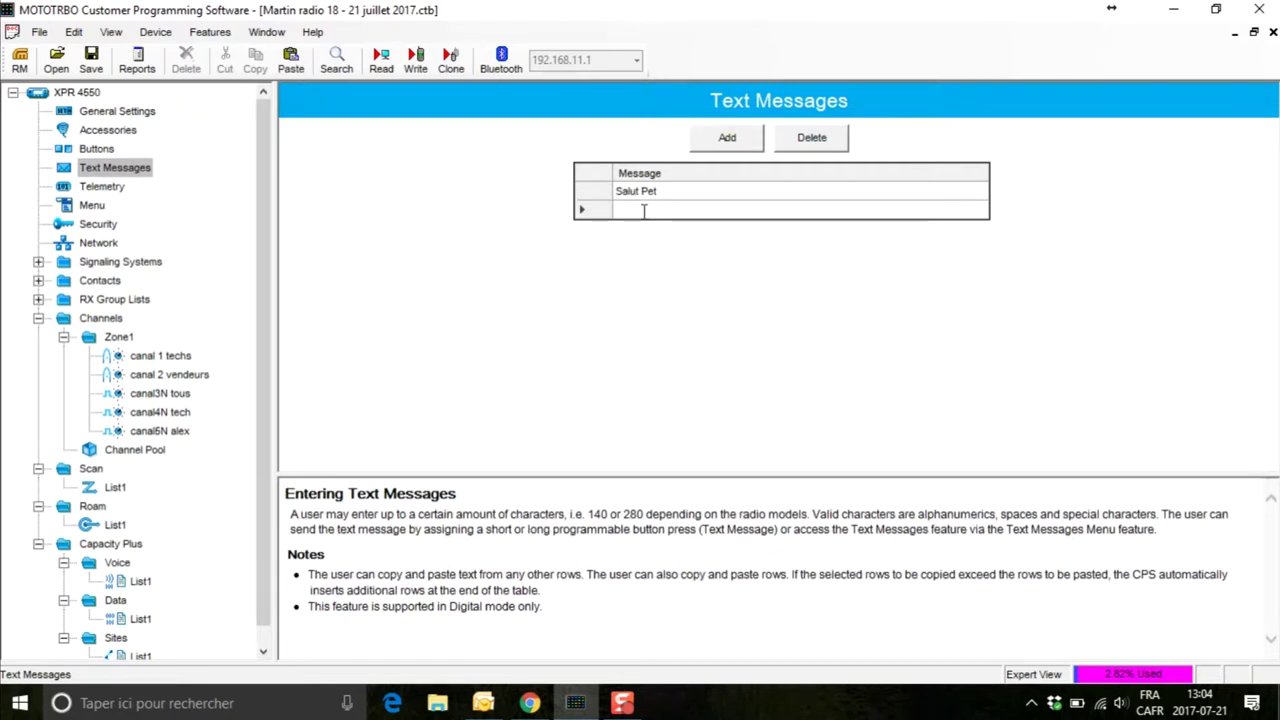
type("Allo chérie, je ramèbn")
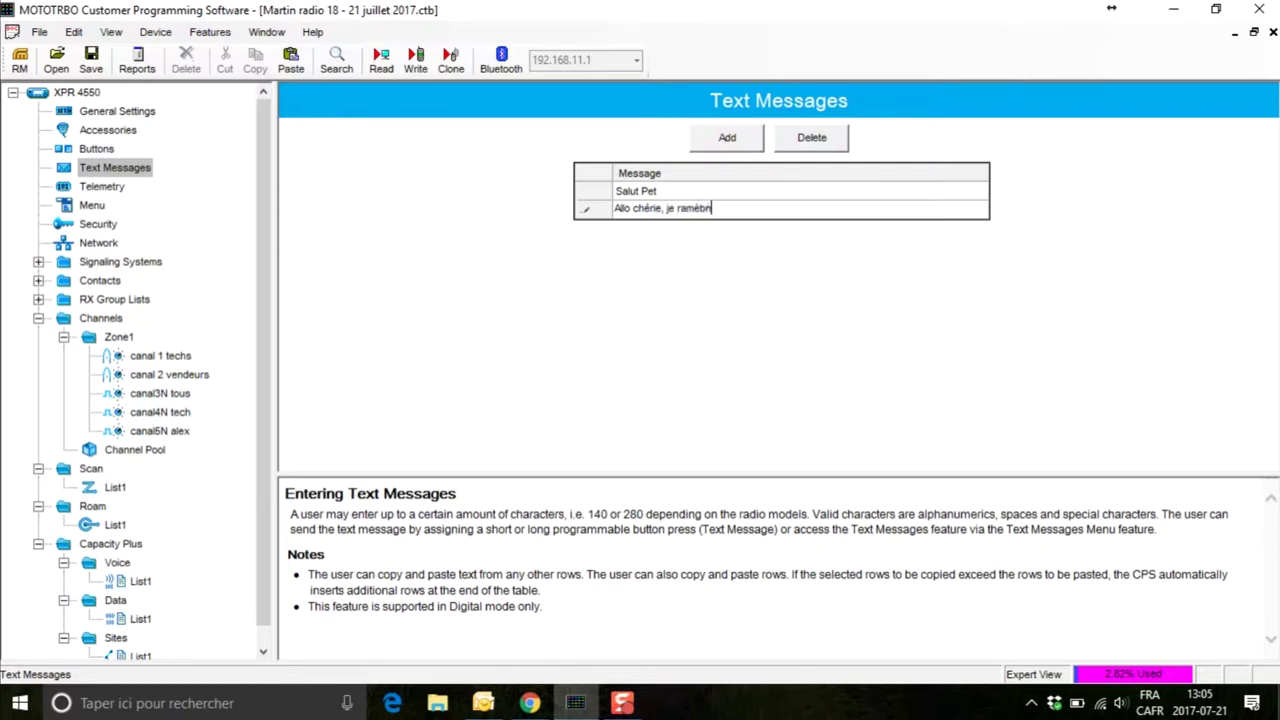
type("e du pain ce soir")
left_click(707, 208)
key("BackSpace")
left_click(806, 281)
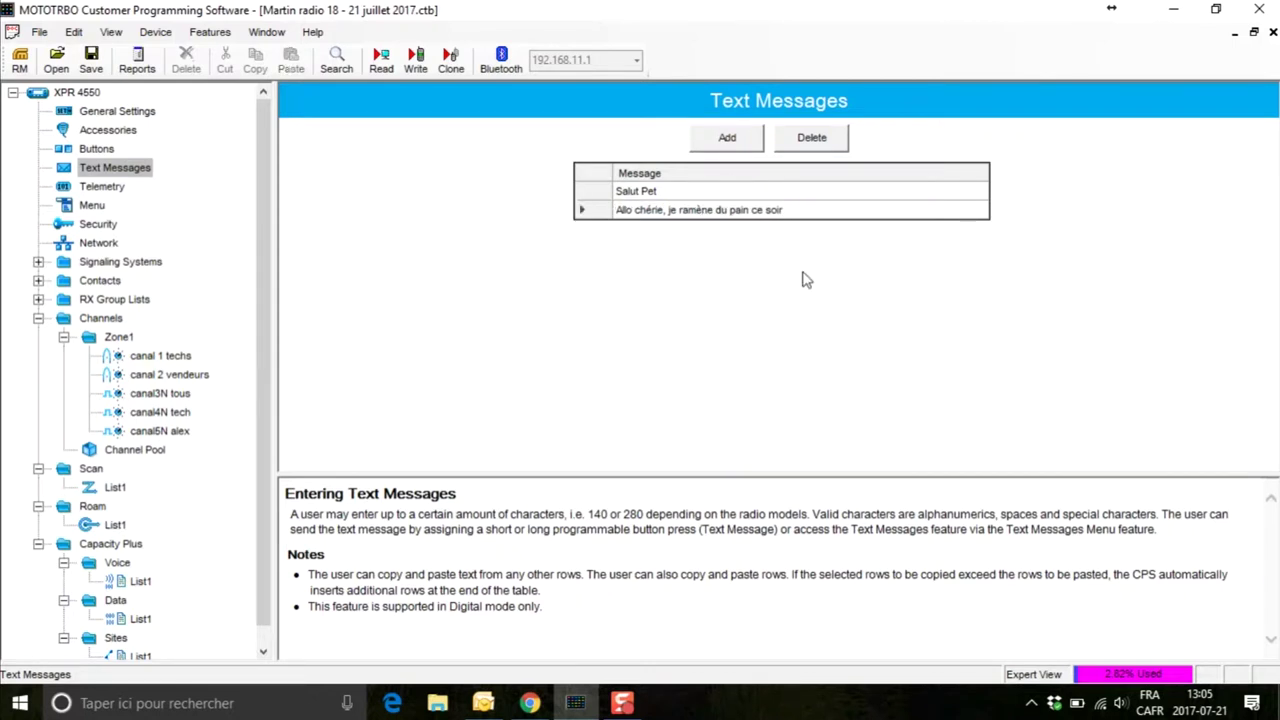
left_click(656, 191)
left_click(641, 209)
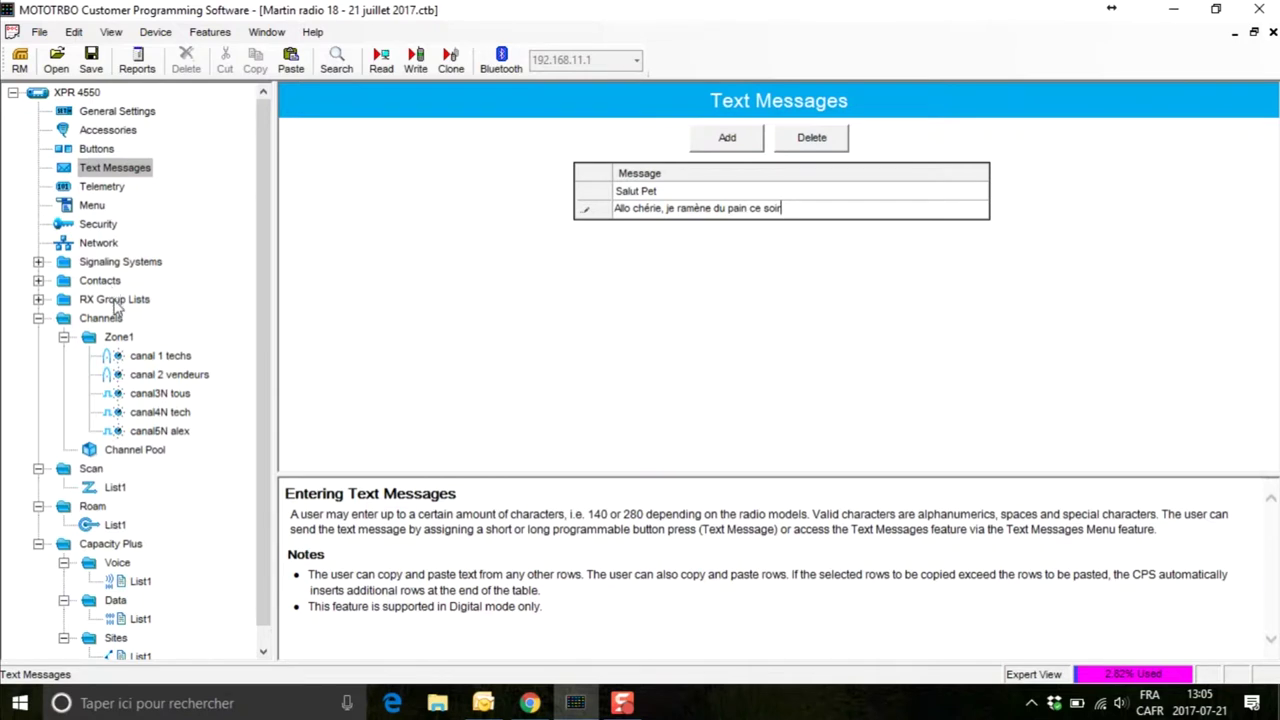
Examine the digital contacts list, including the call types that can be added and the options available for the Tous contact
left_click(38, 281)
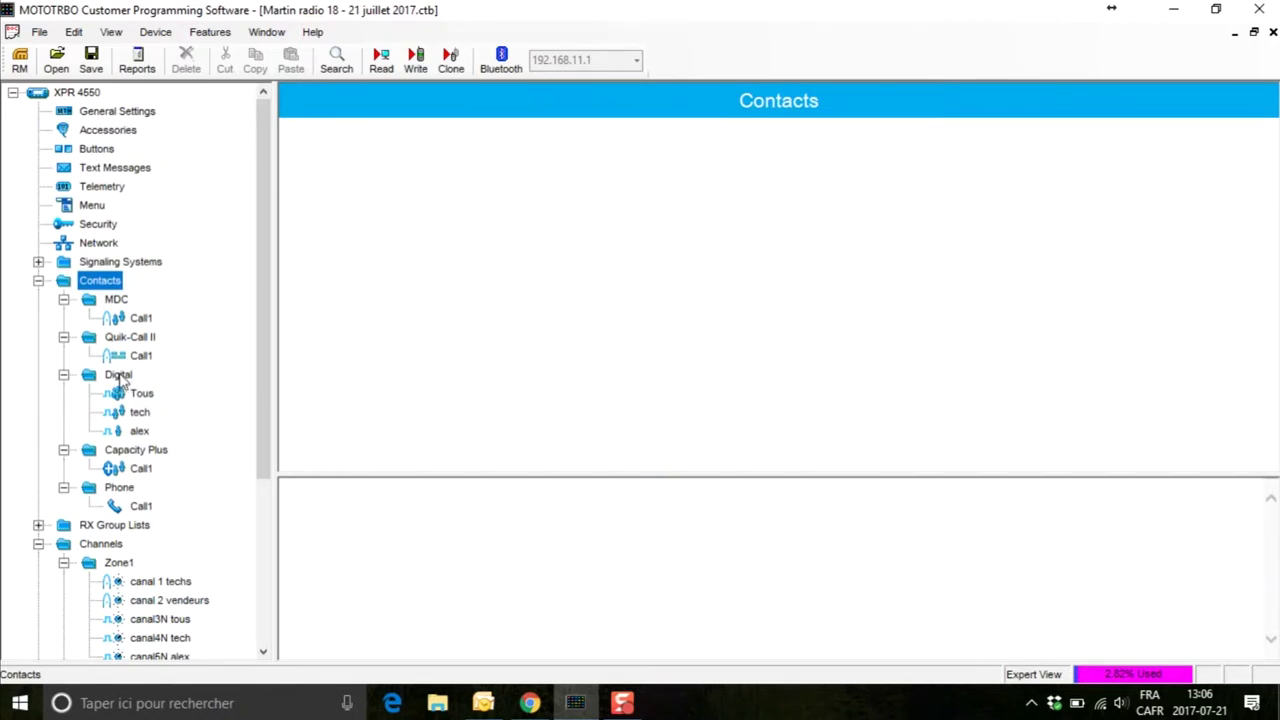
left_click(119, 376)
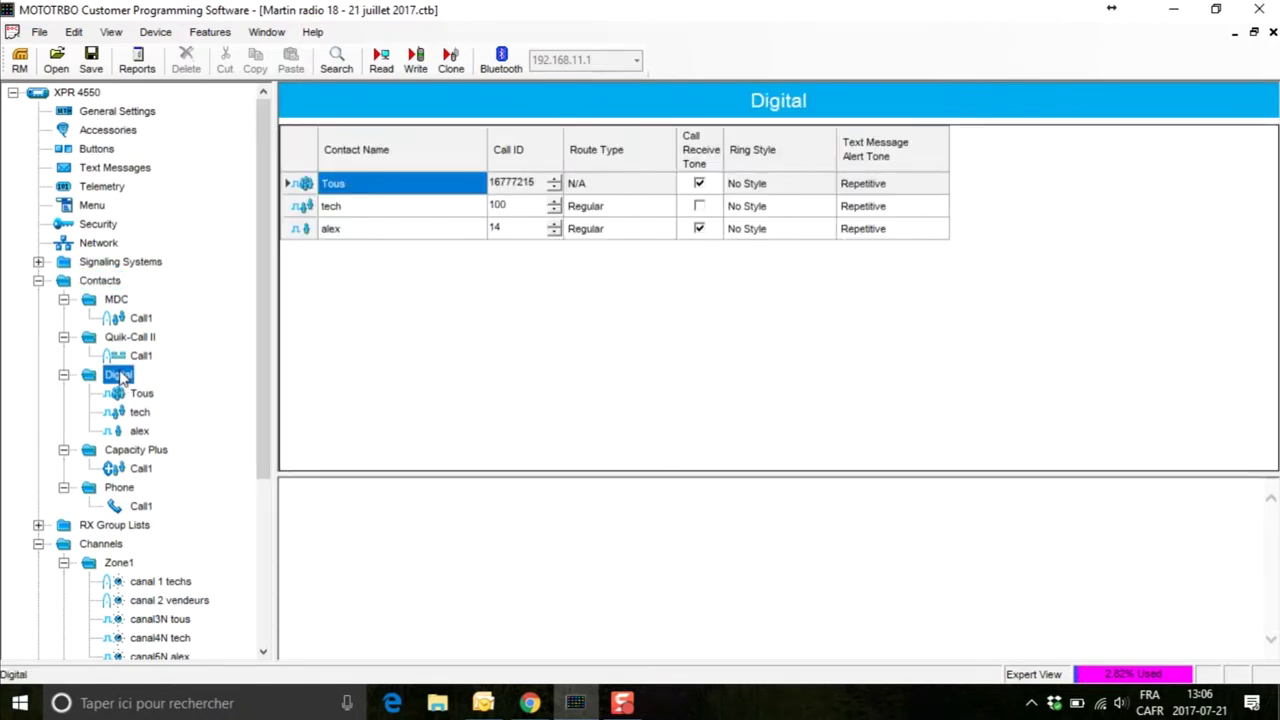
right_click(122, 381)
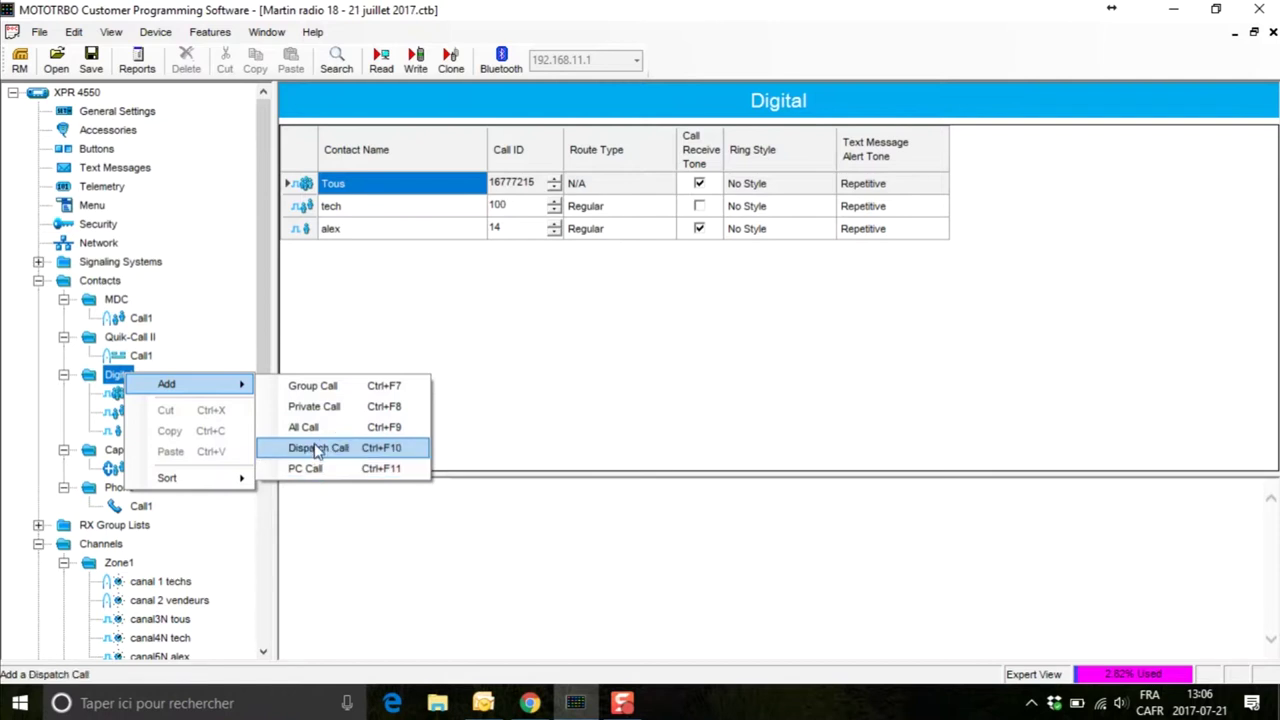
left_click(320, 313)
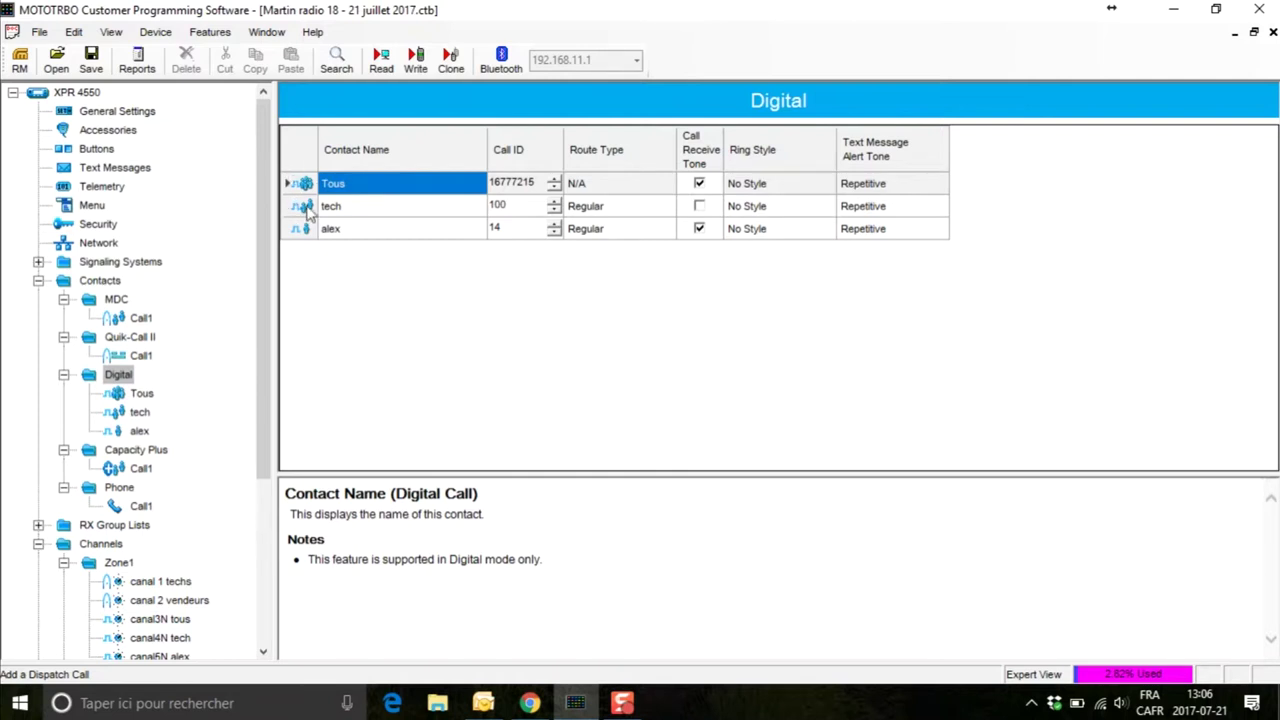
right_click(348, 190)
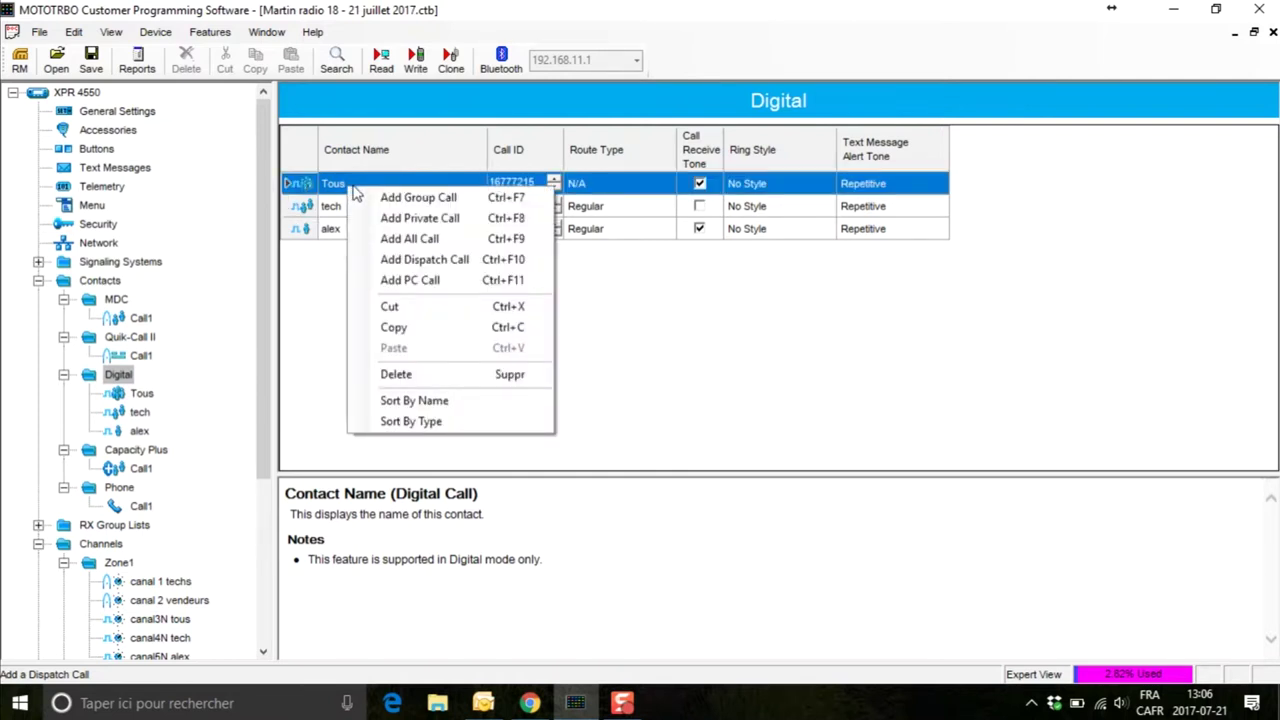
left_click(338, 284)
left_click(401, 186)
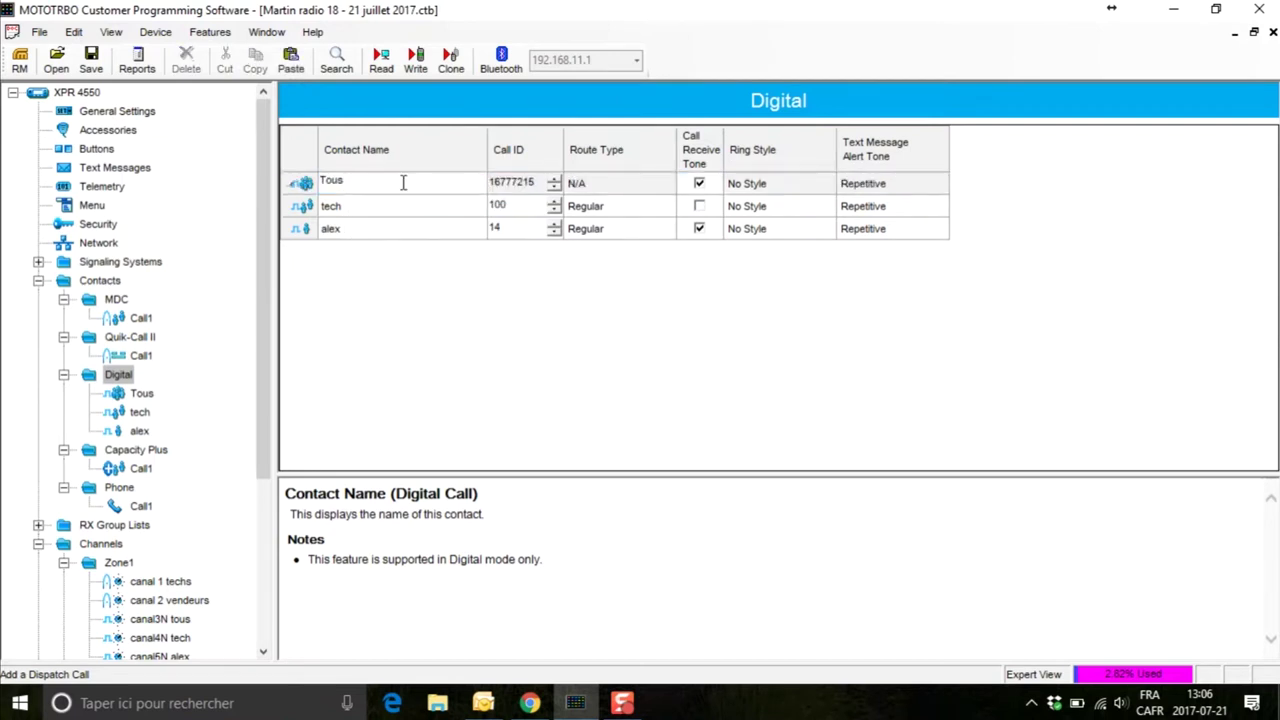
right_click(404, 190)
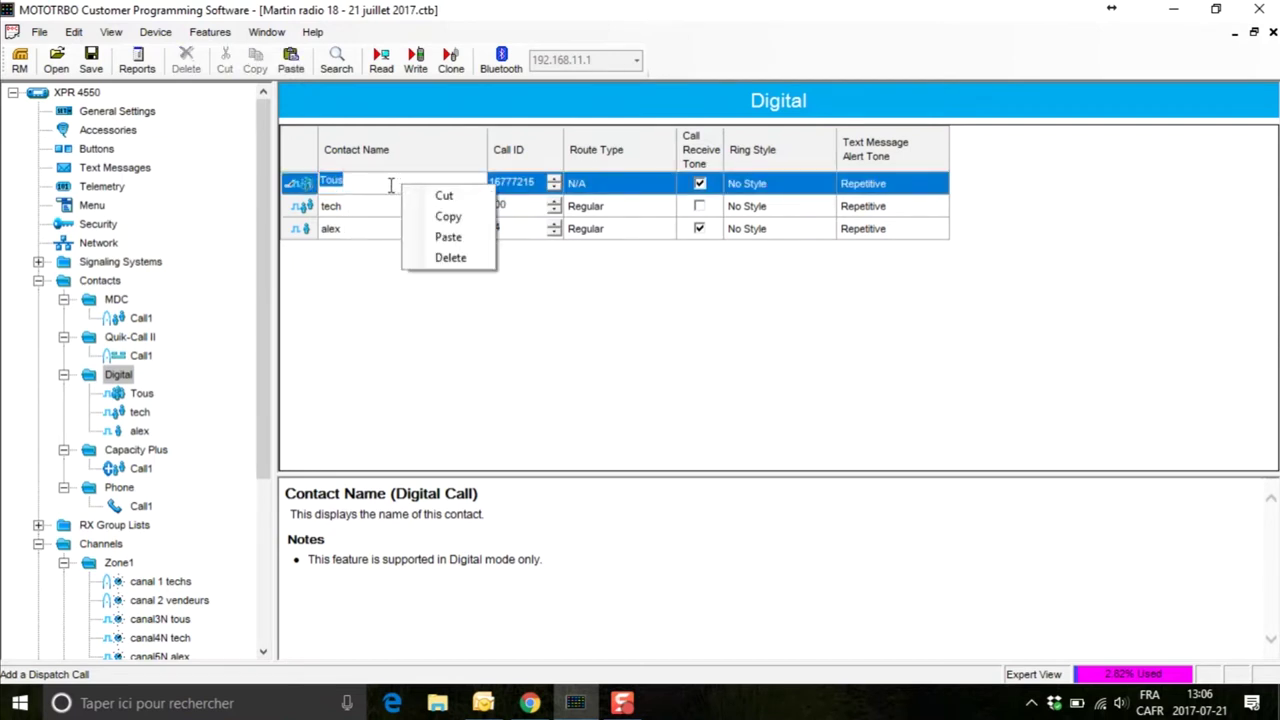
left_click(365, 182)
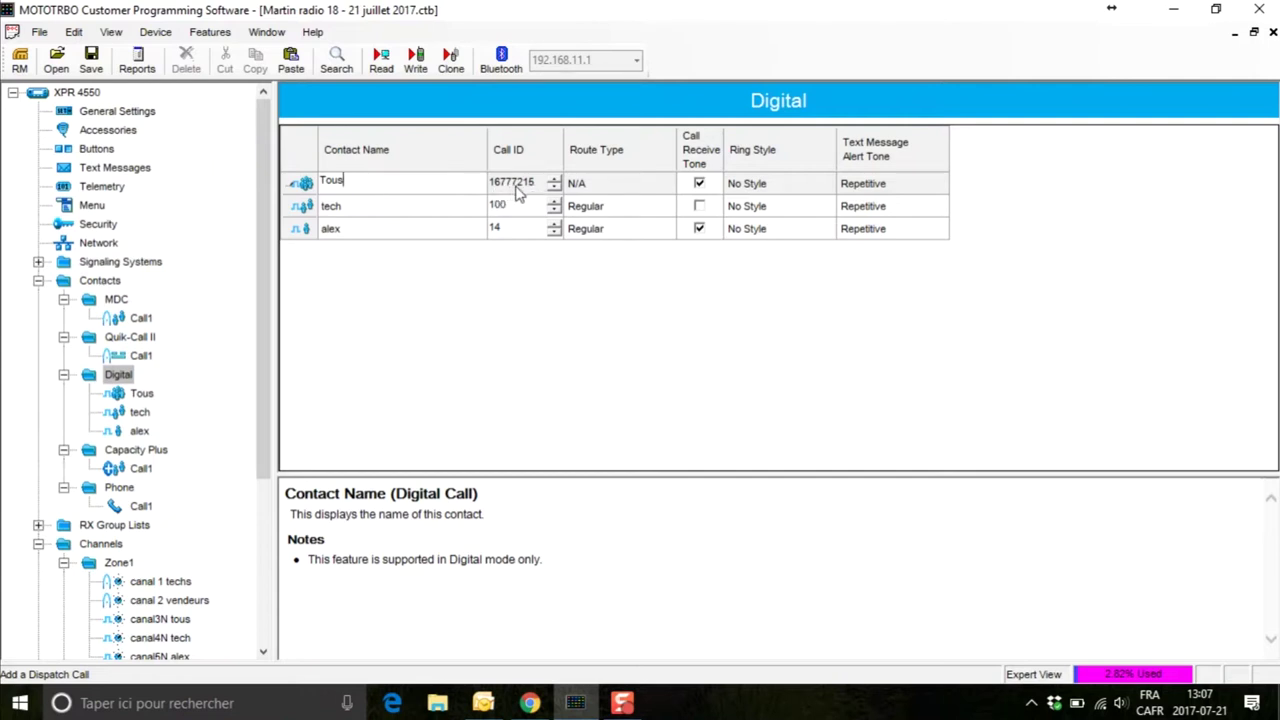
Examine the names and call IDs of the tech group contact and the private-call contact
left_click(338, 236)
left_click(508, 227)
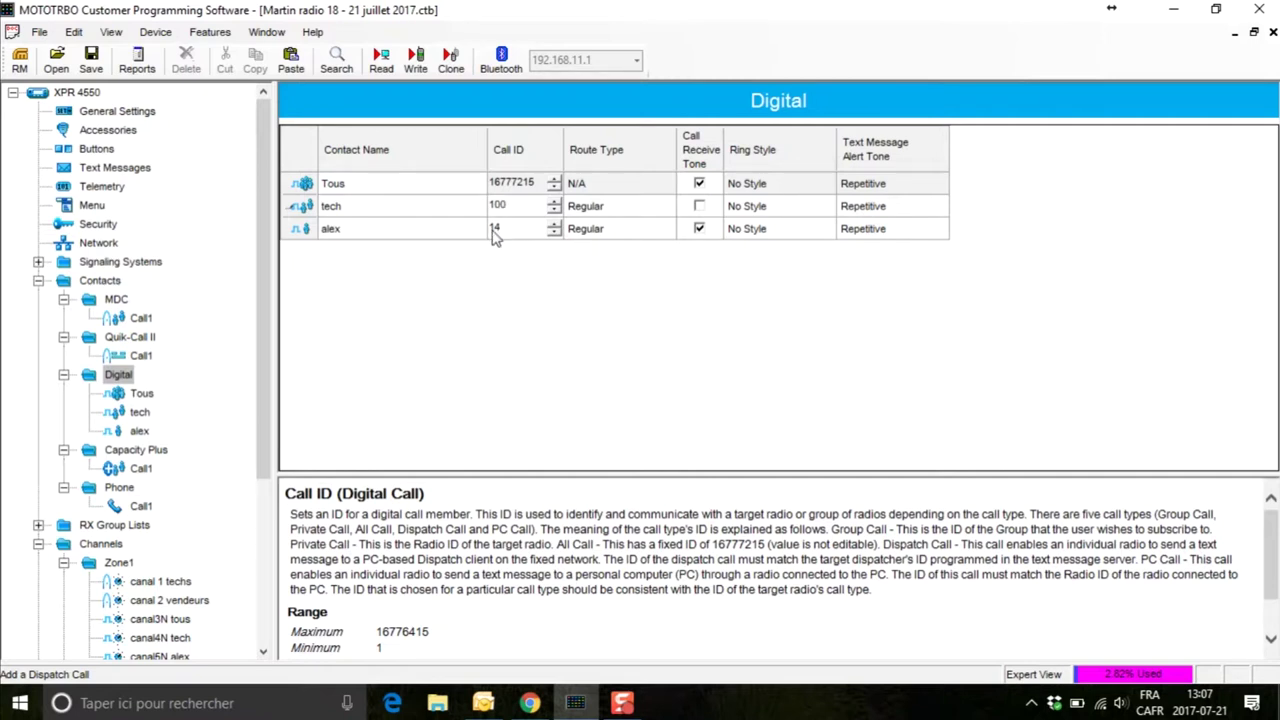
left_click(499, 237)
left_click(338, 232)
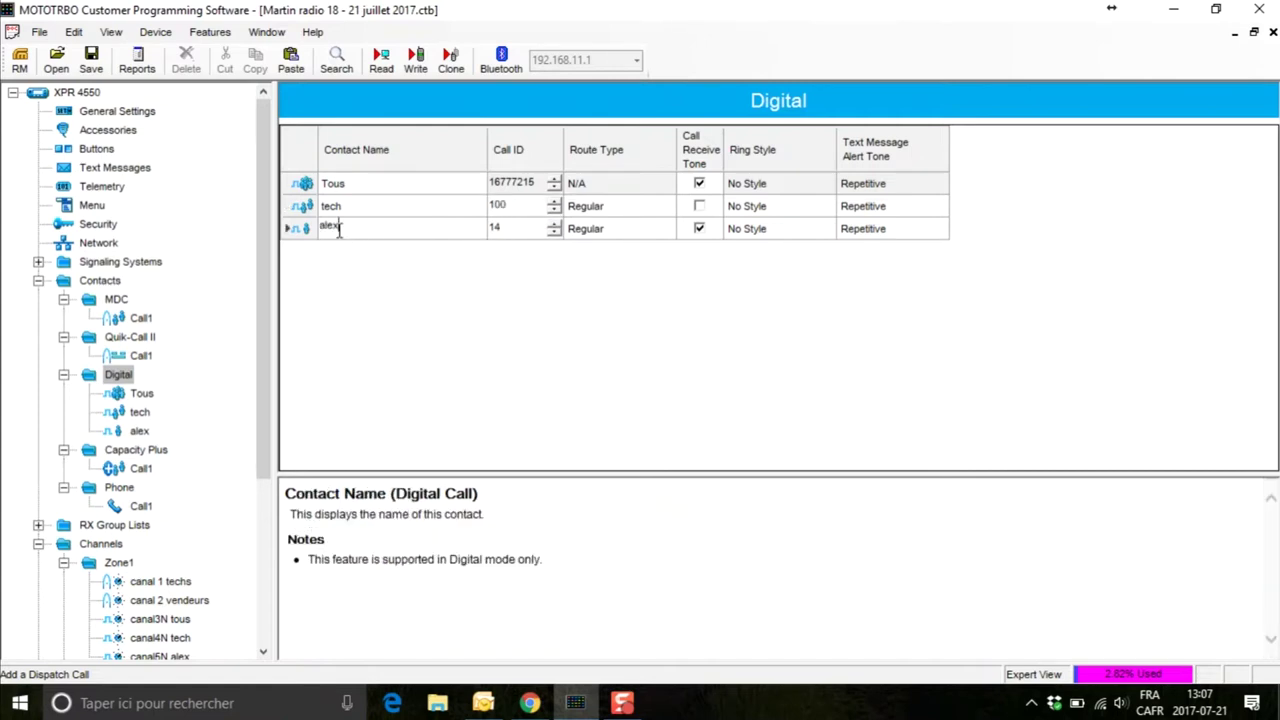
left_click(514, 206)
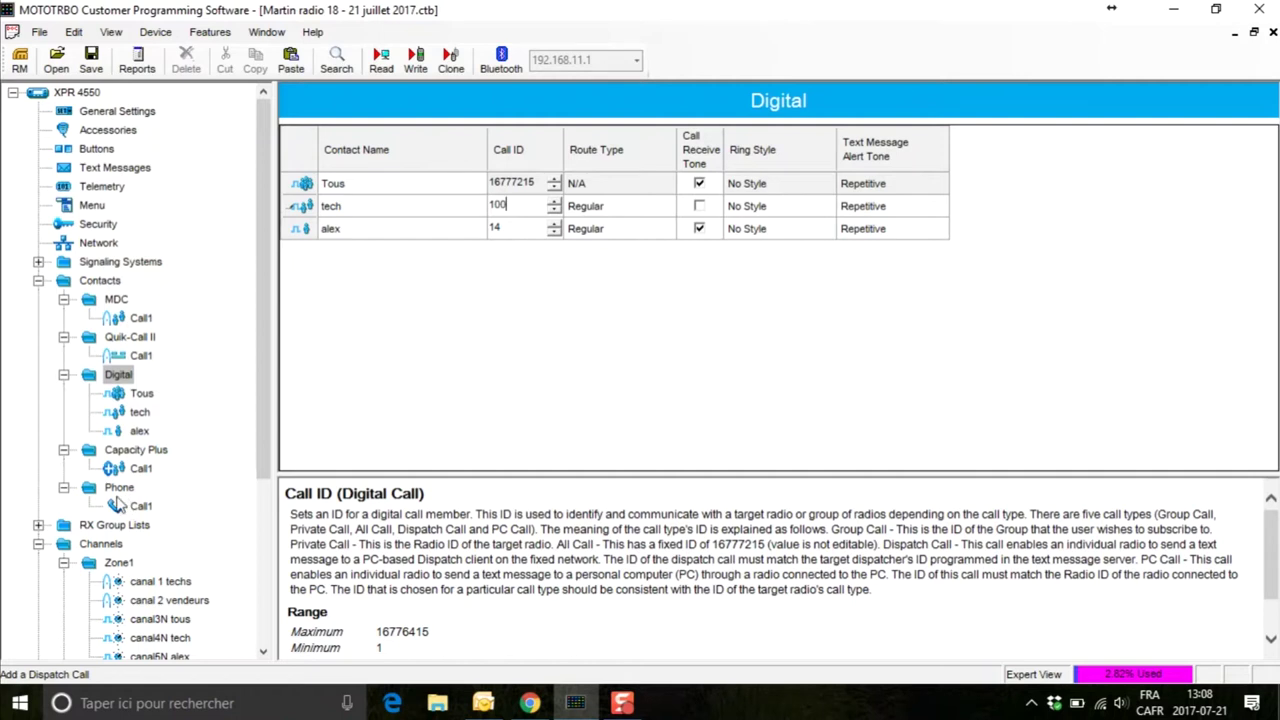
Remove the tech group from the members of the digital RX group list List1, and add it back
left_click(38, 281)
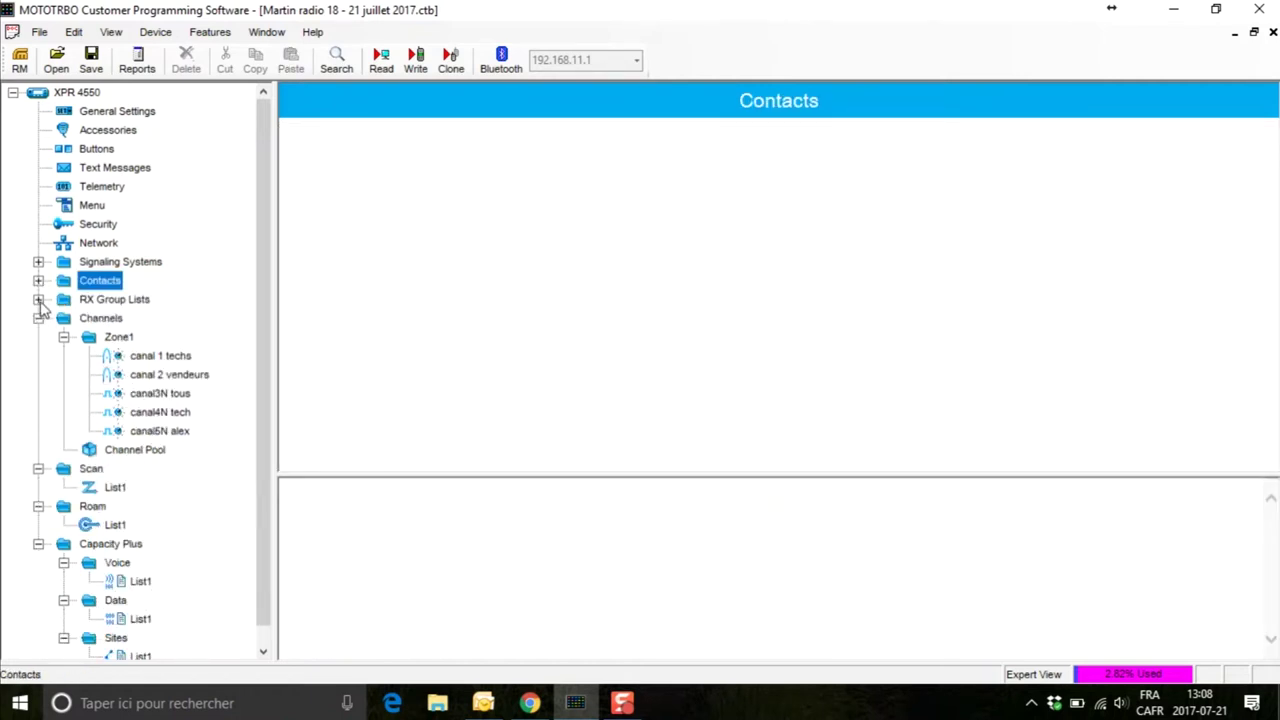
left_click(38, 300)
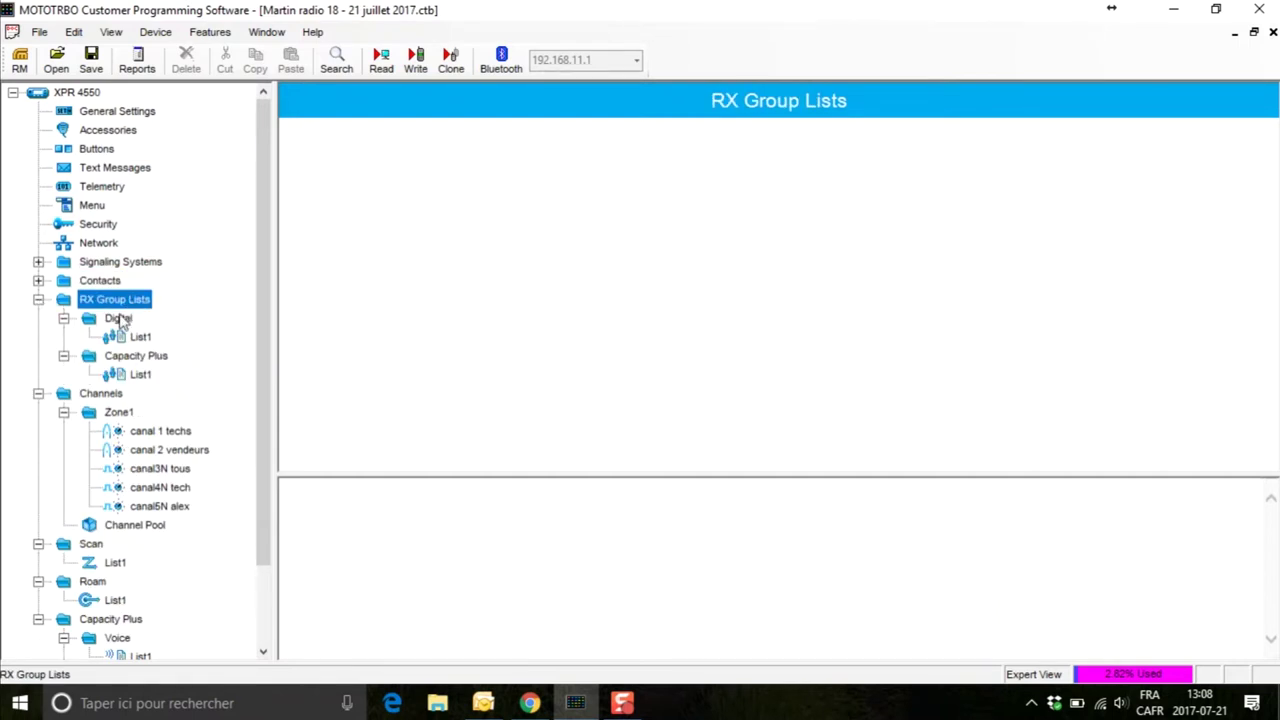
left_click(136, 339)
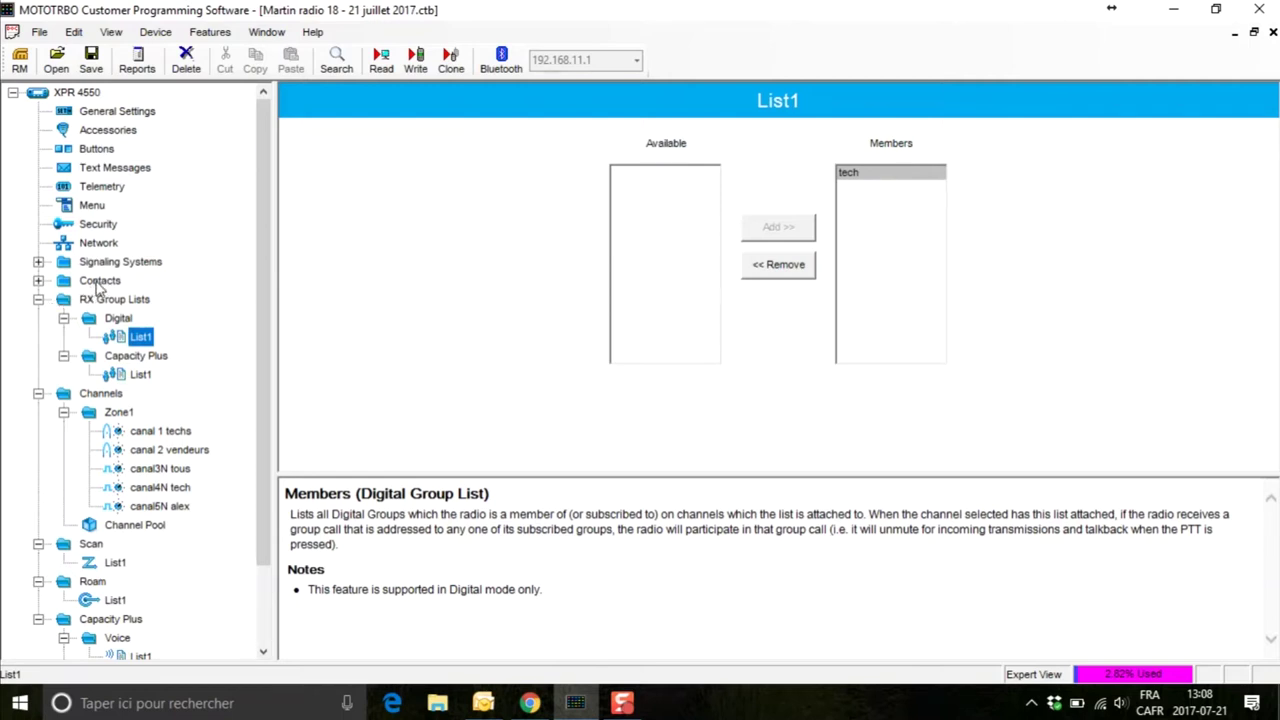
left_click(783, 268)
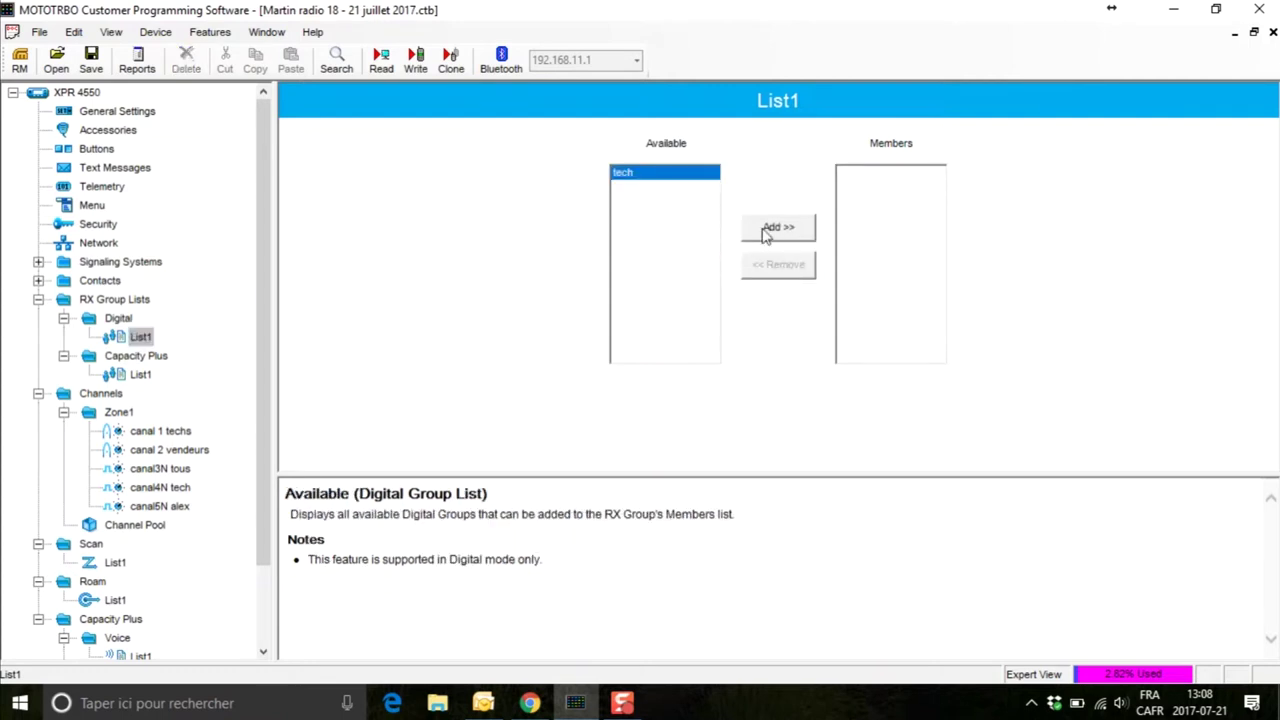
left_click(770, 232)
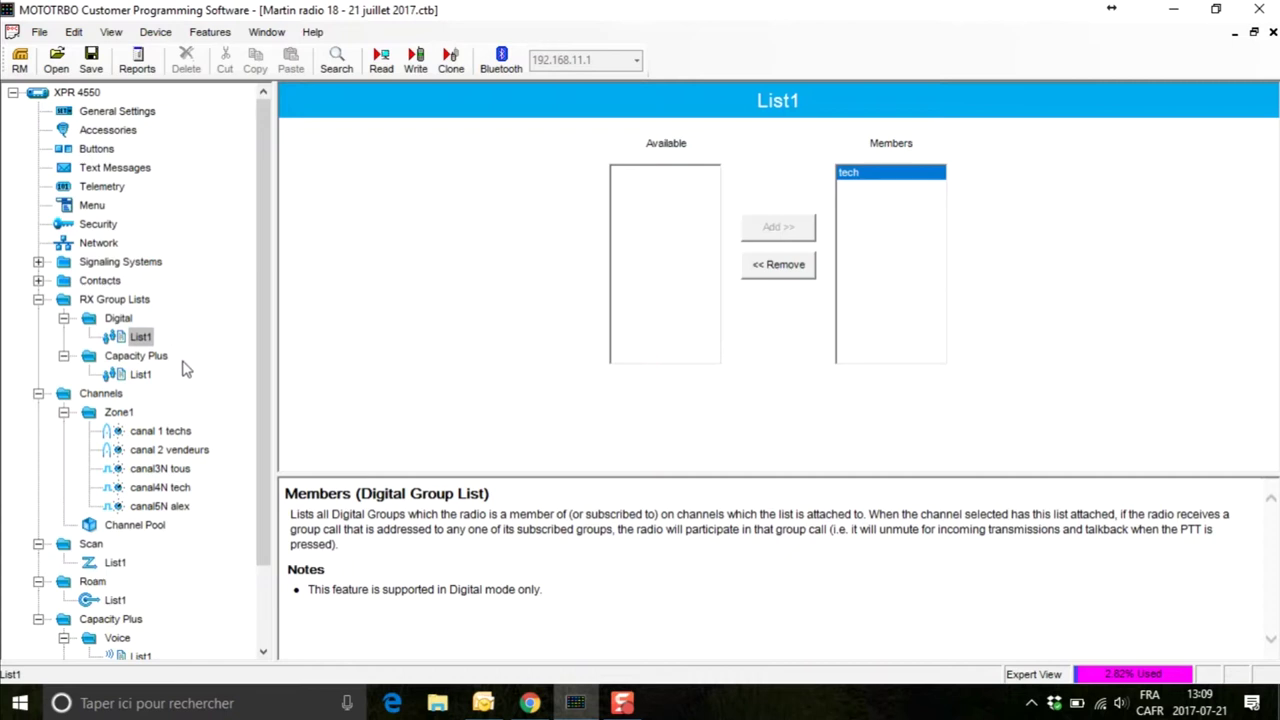
Open the channel canal3N tous in Zone1 and examine its general settings from the beginning
left_click(152, 470)
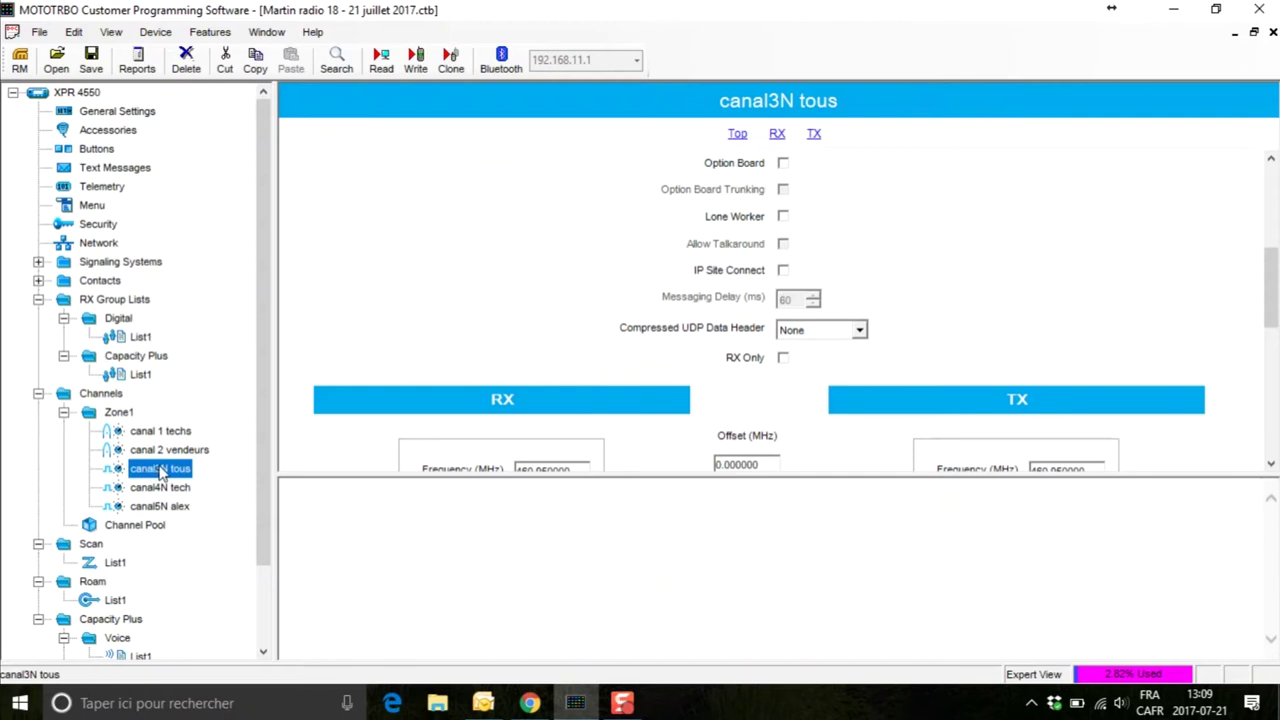
scroll(590, 293, "up", 1)
scroll(590, 293, "up", 5)
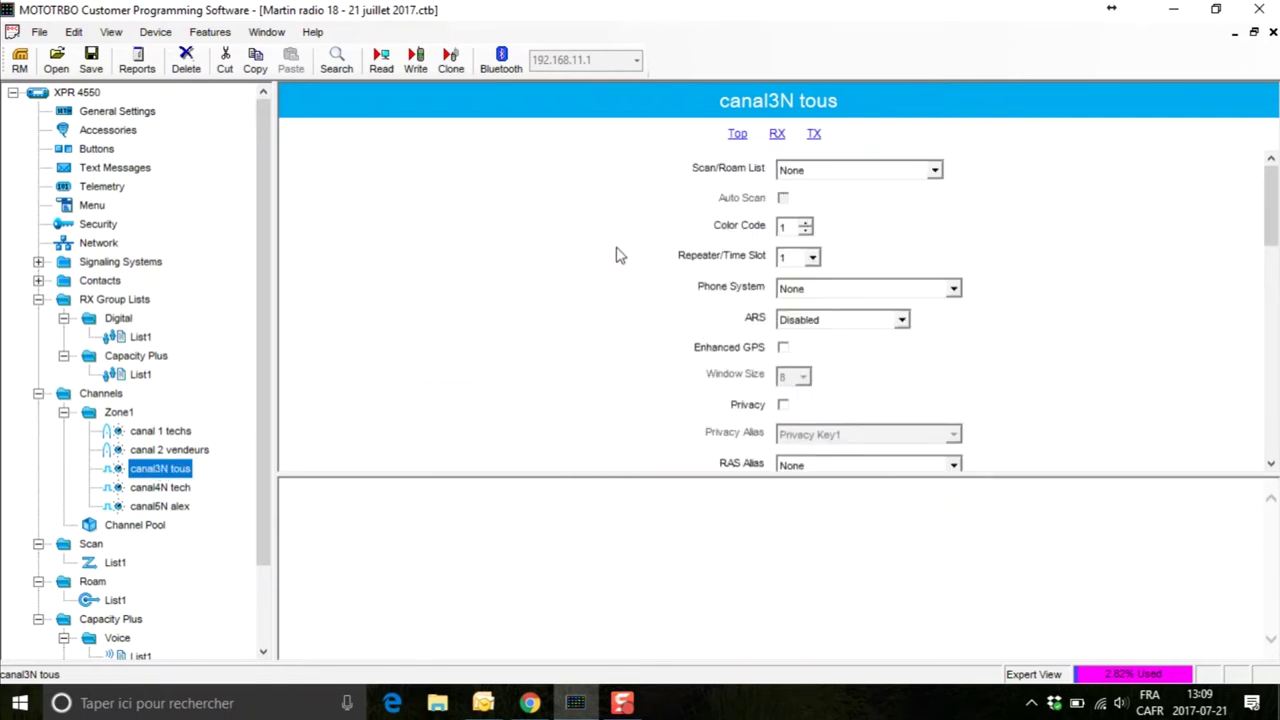
Examine the remaining general settings of canal3N tous, along with its RX and TX frequencies and frequency offset
scroll(617, 255, "down", 8)
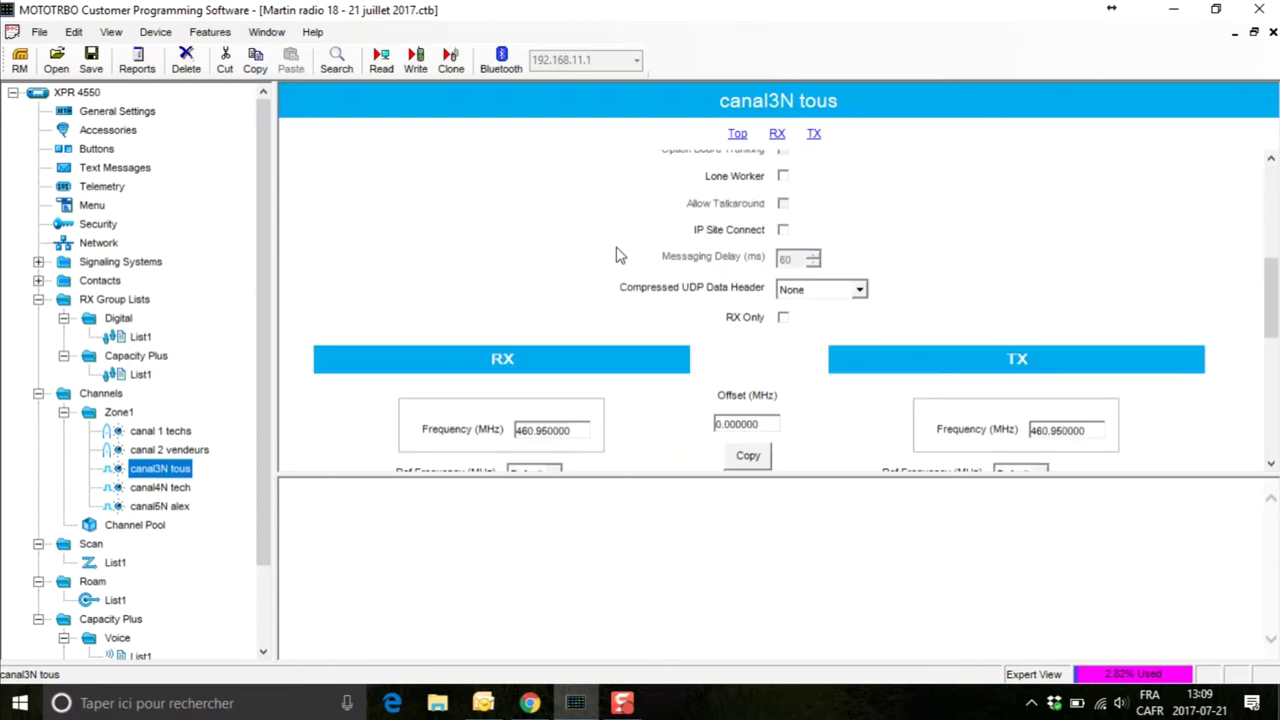
scroll(617, 255, "down", 3)
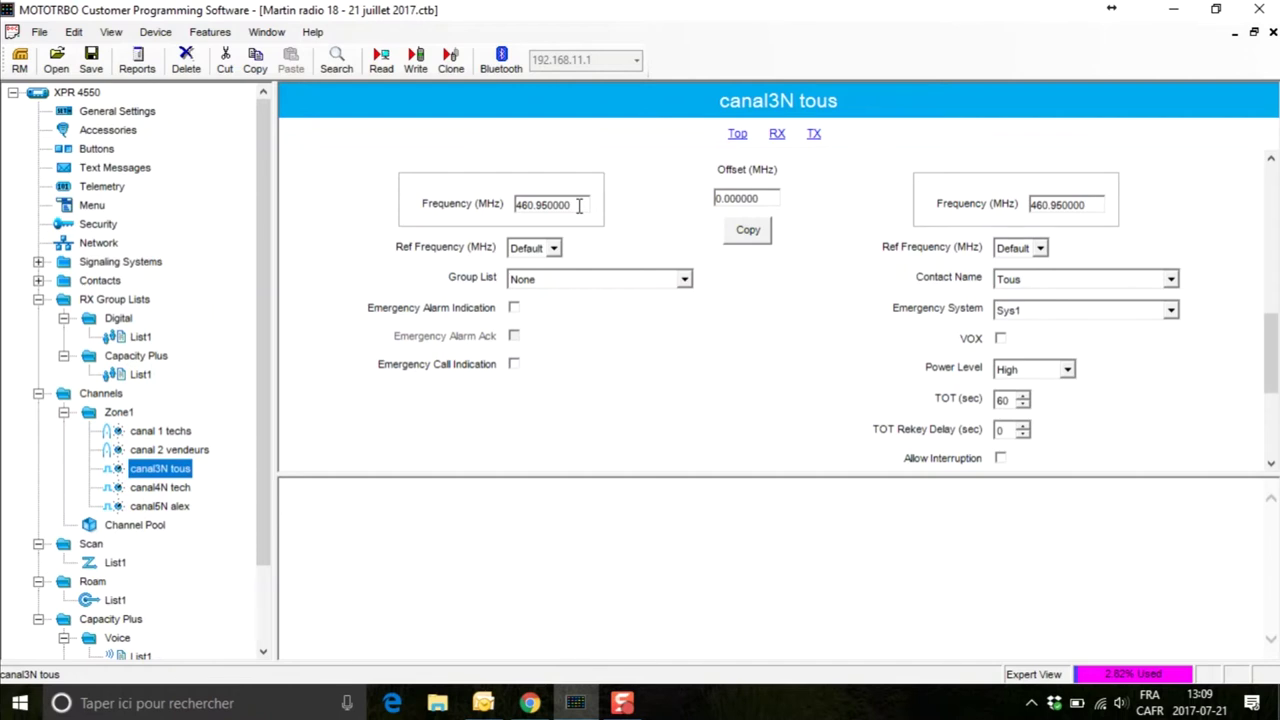
scroll(655, 240, "up", 3)
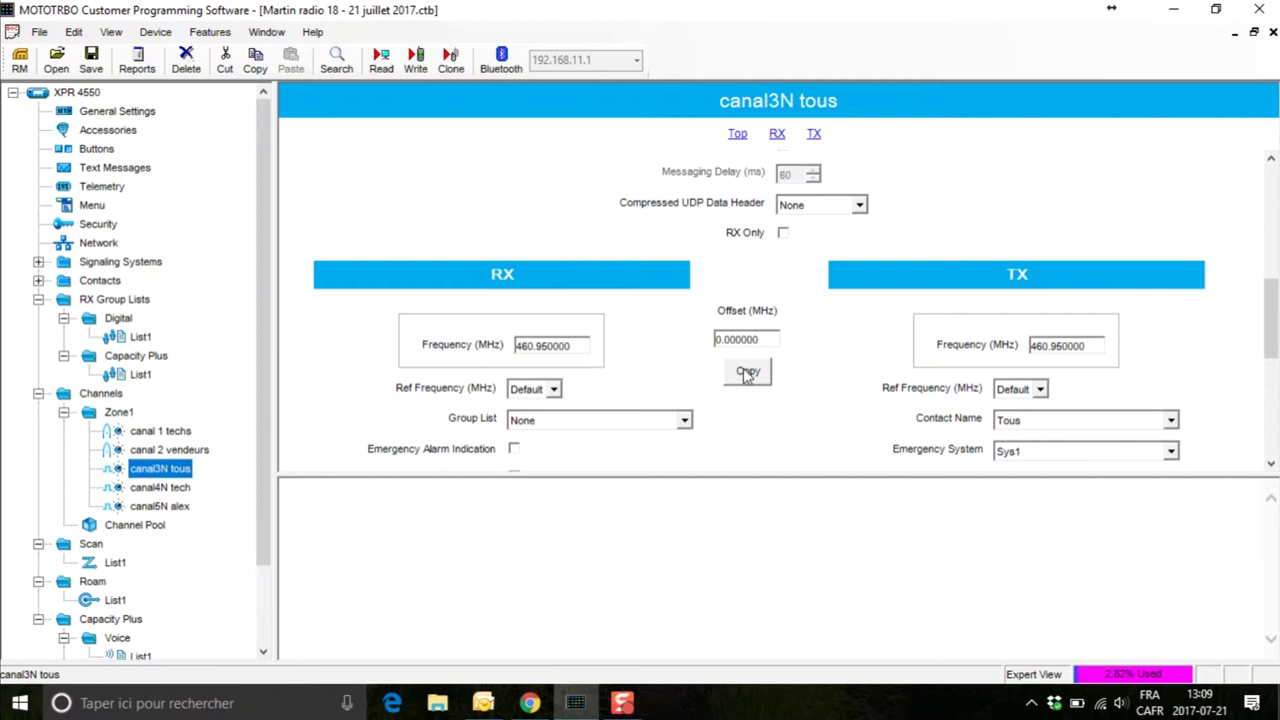
scroll(657, 380, "down", 1)
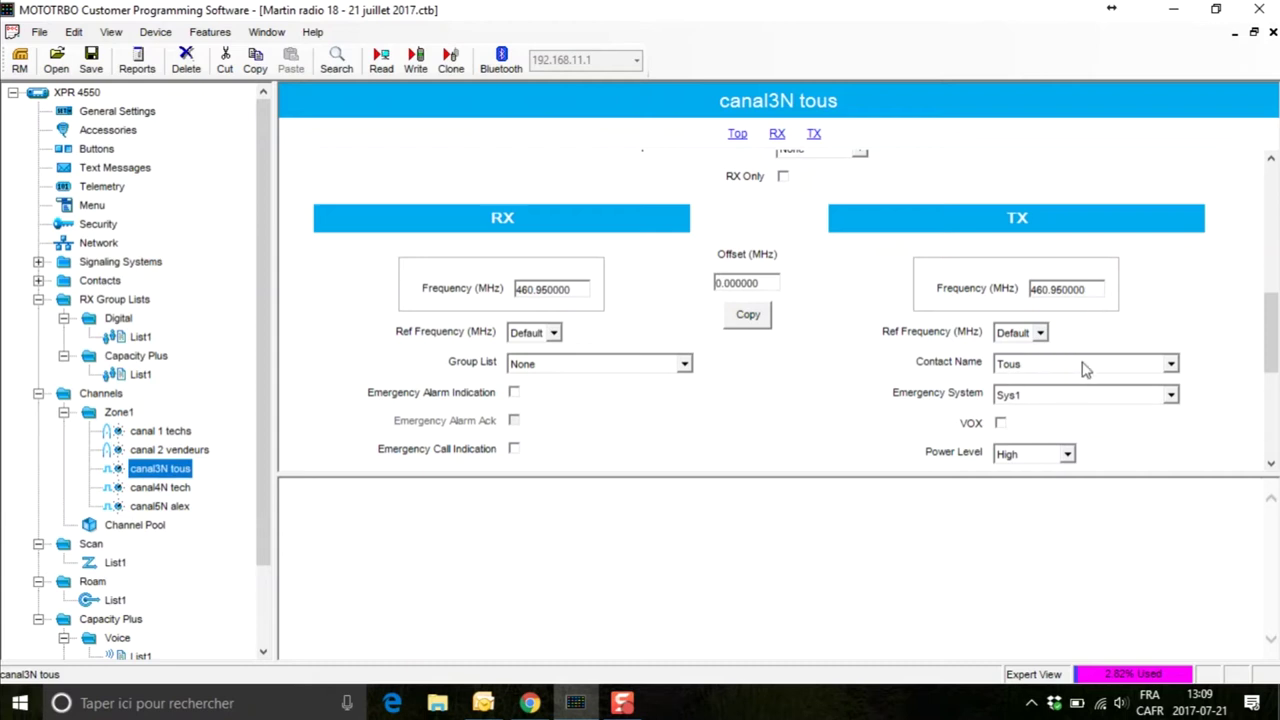
Select Tous as the TX contact name for canal3N tous, and review the channel's remaining TX settings and RX group list
left_click(1172, 365)
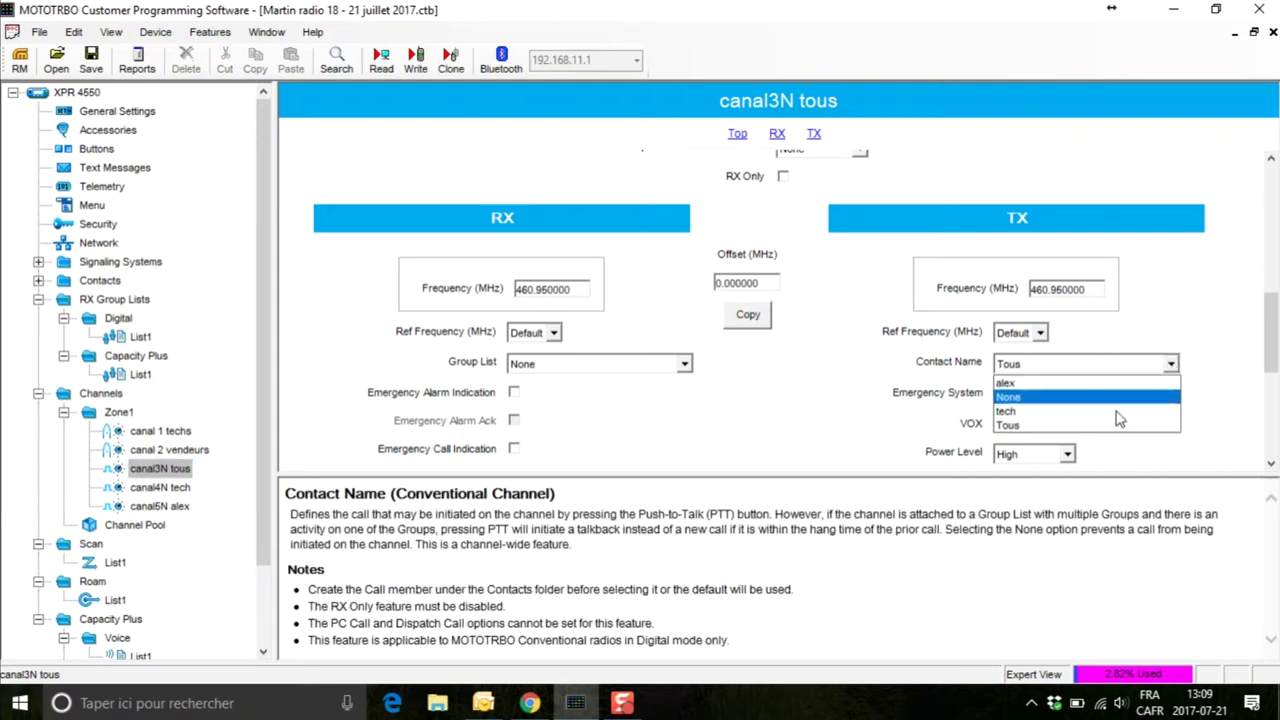
left_click(1012, 428)
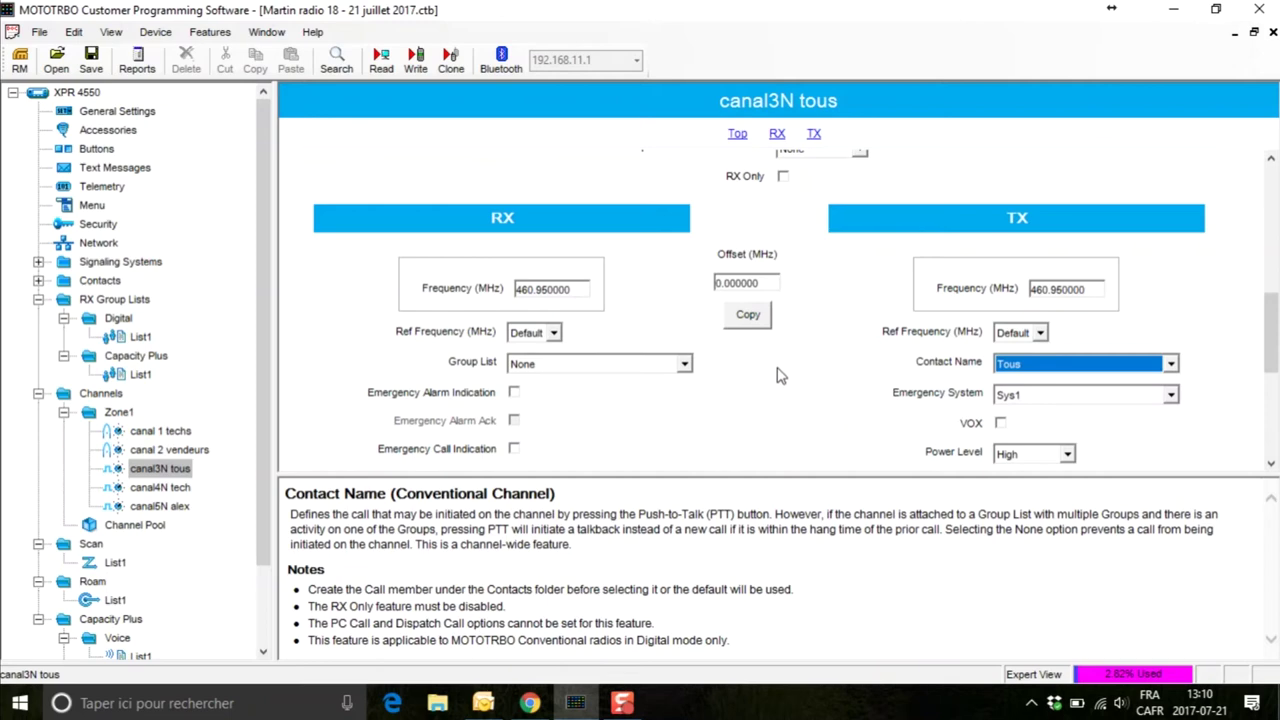
scroll(781, 376, "down", 2)
scroll(781, 376, "down", 3)
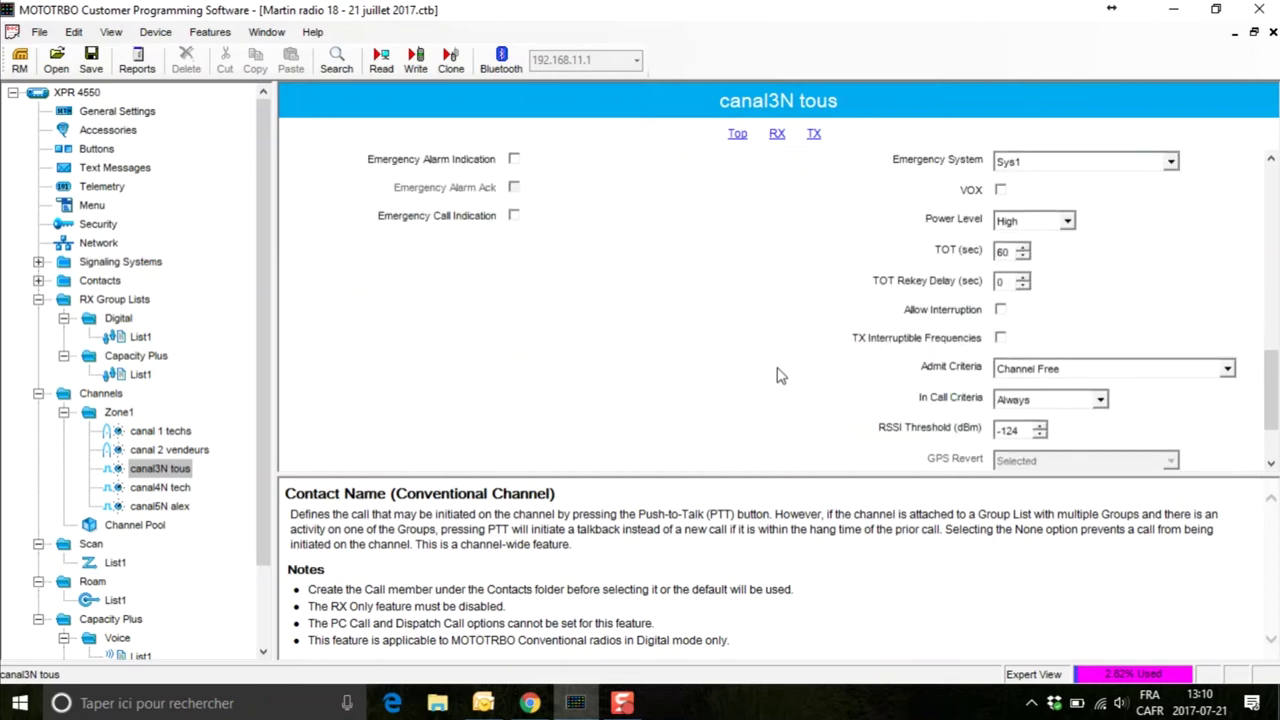
scroll(781, 376, "up", 5)
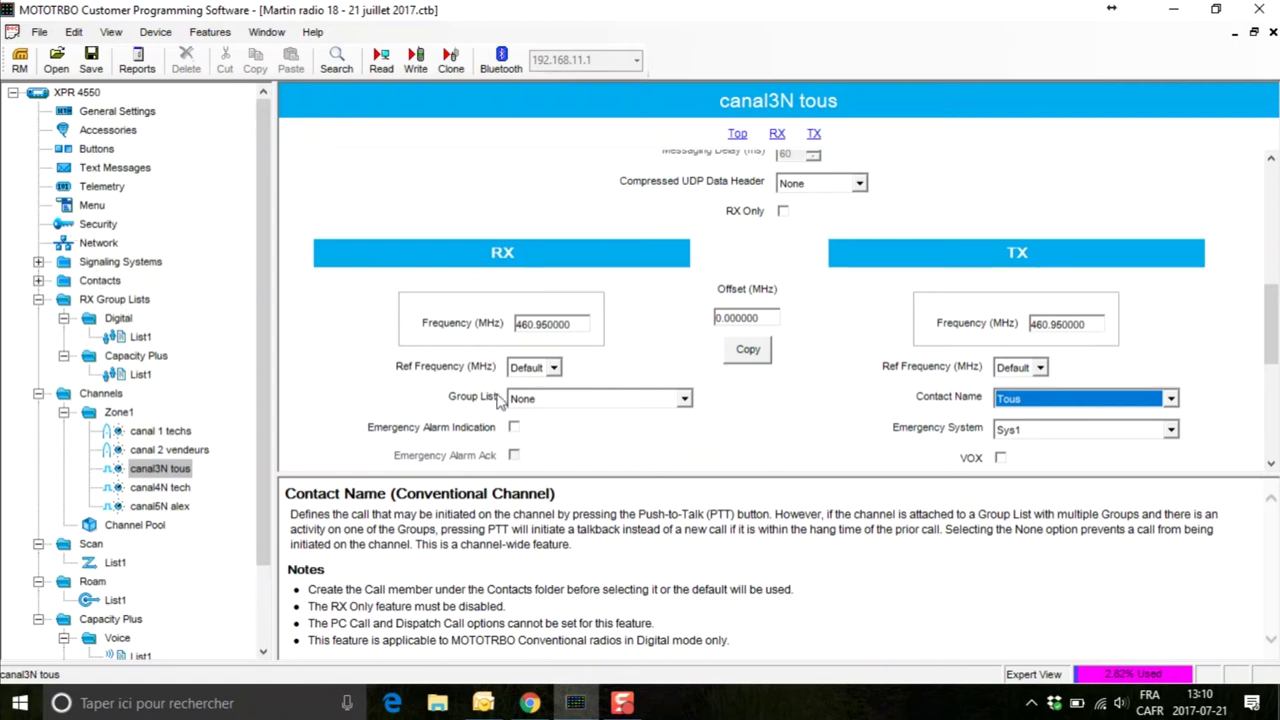
Examine the RX group list and TX contact of canal4N tech, and the RX, TX and general settings of the canal5N channel
left_click(152, 489)
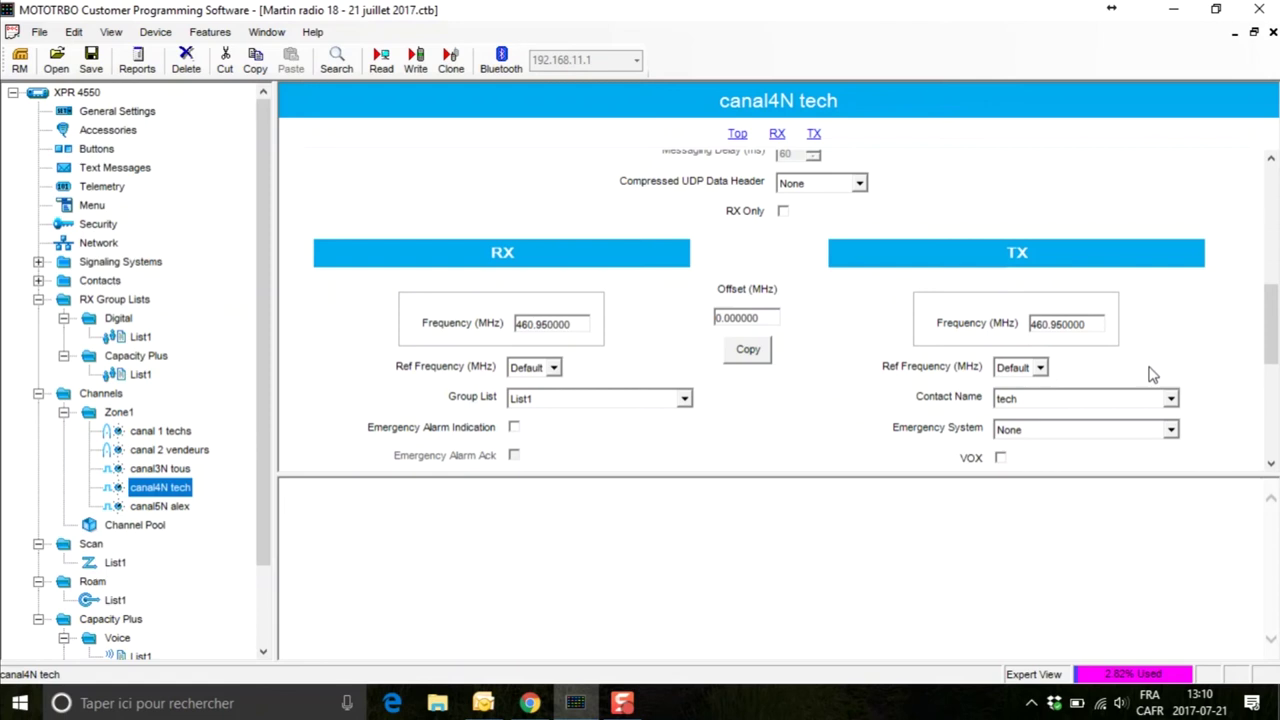
left_click(179, 512)
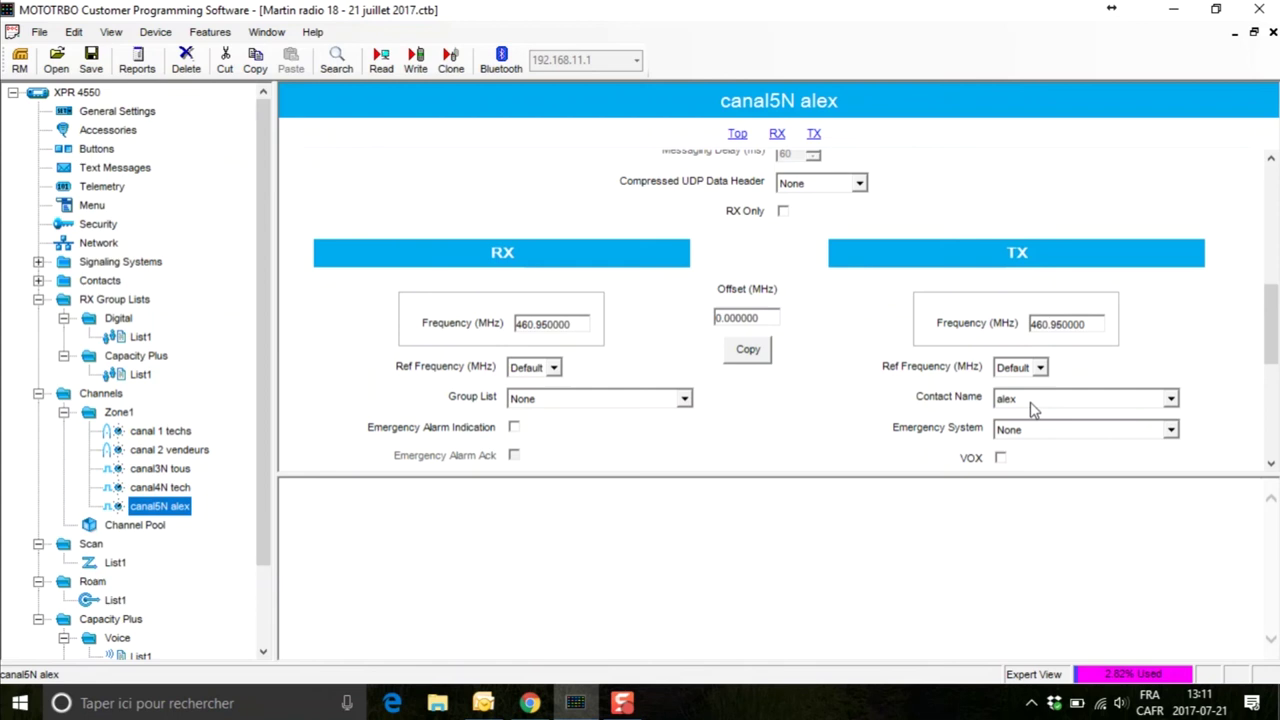
scroll(785, 416, "down", 1)
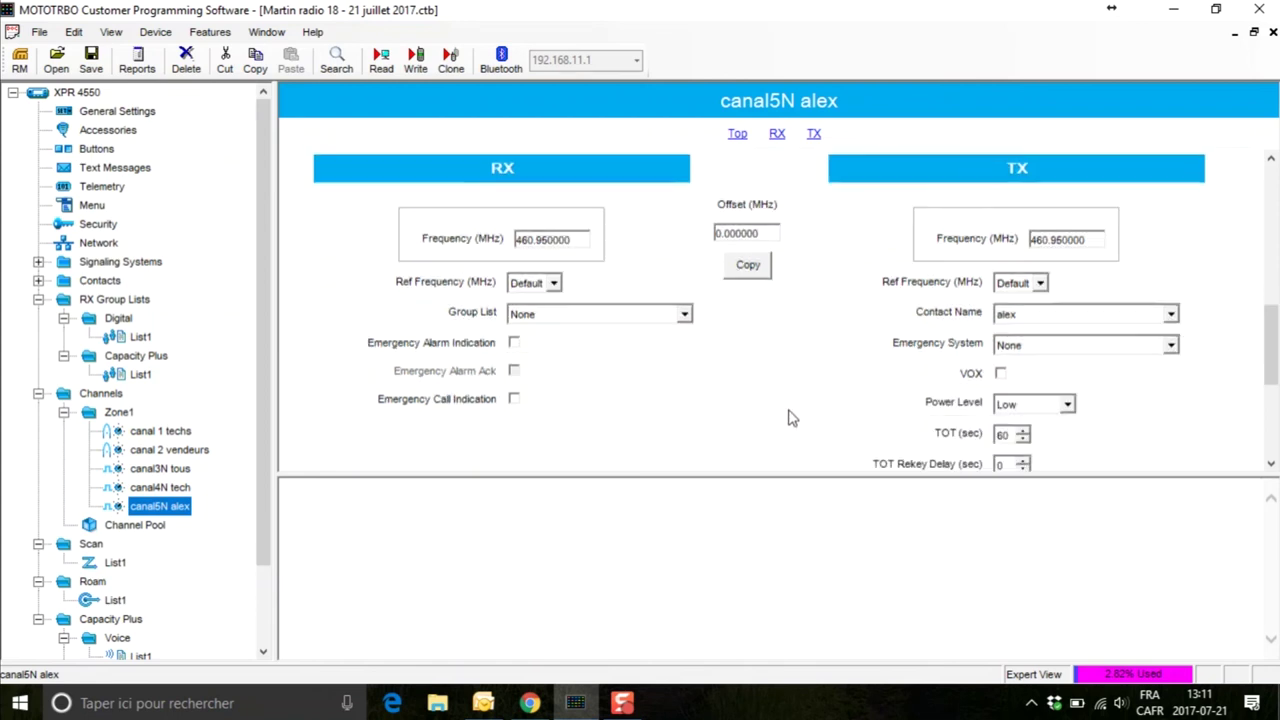
scroll(788, 418, "down", 3)
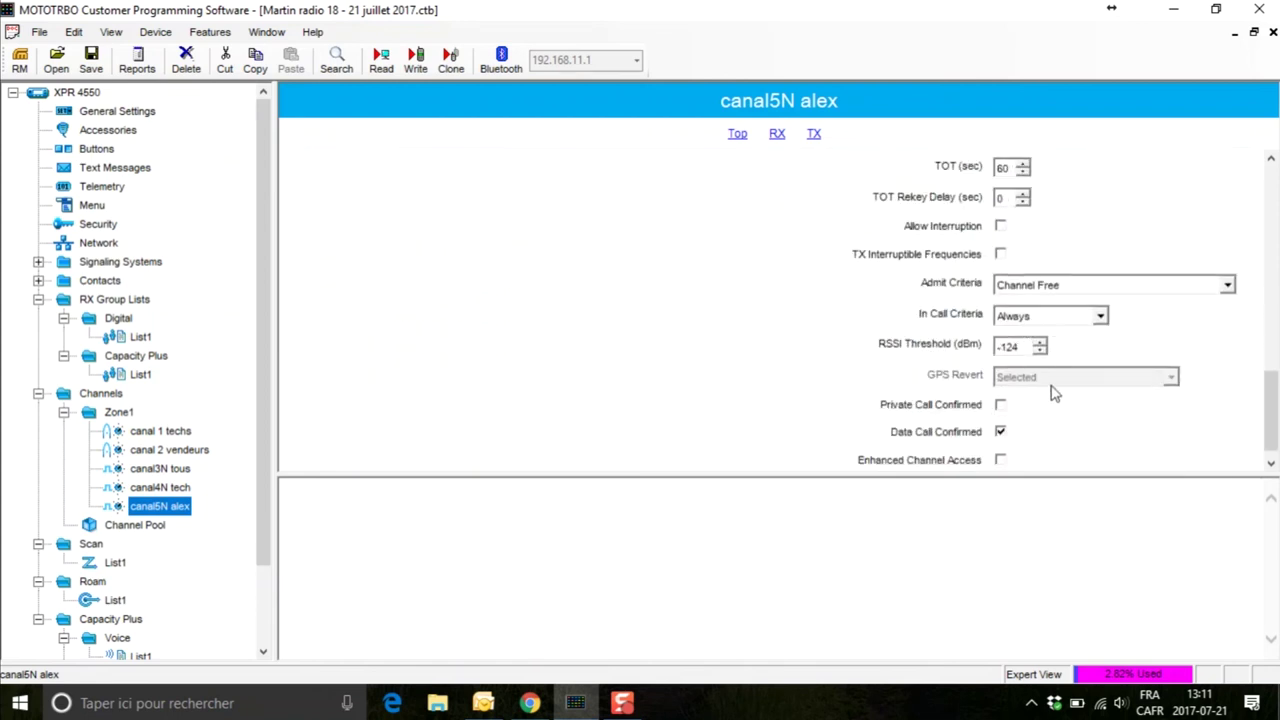
scroll(1030, 406, "up", 2)
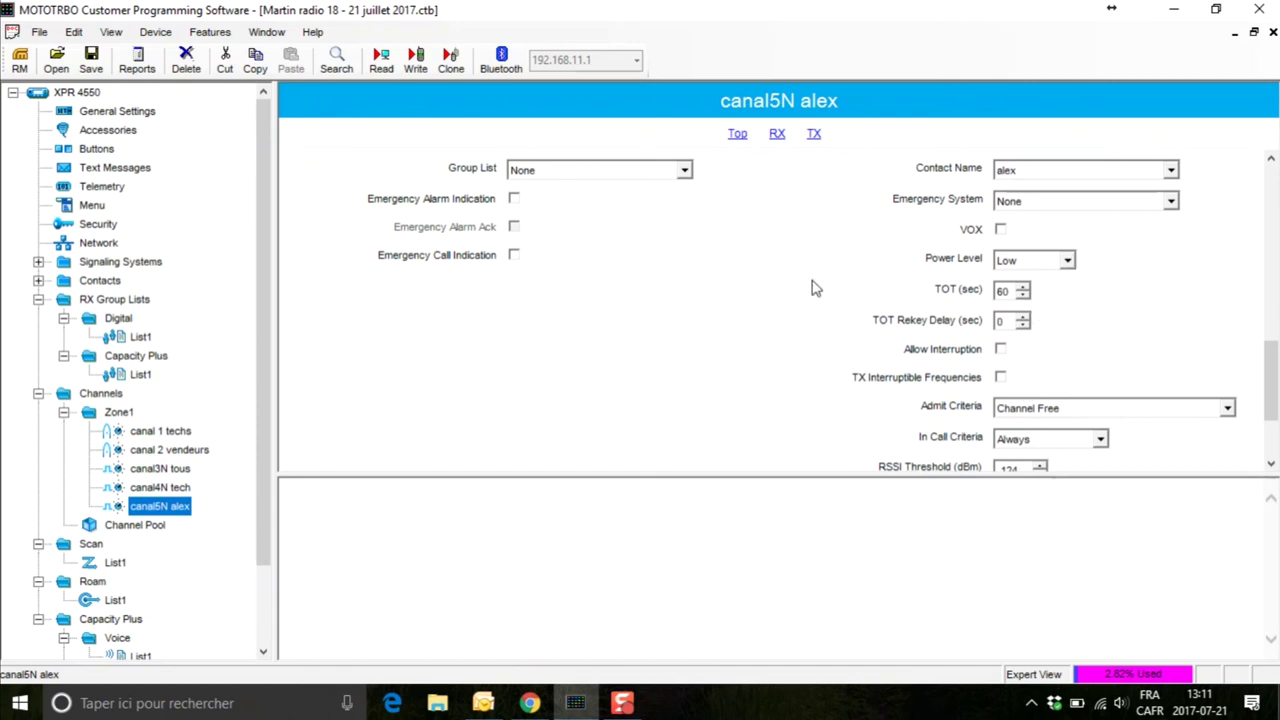
scroll(768, 303, "up", 3)
scroll(768, 303, "up", 3)
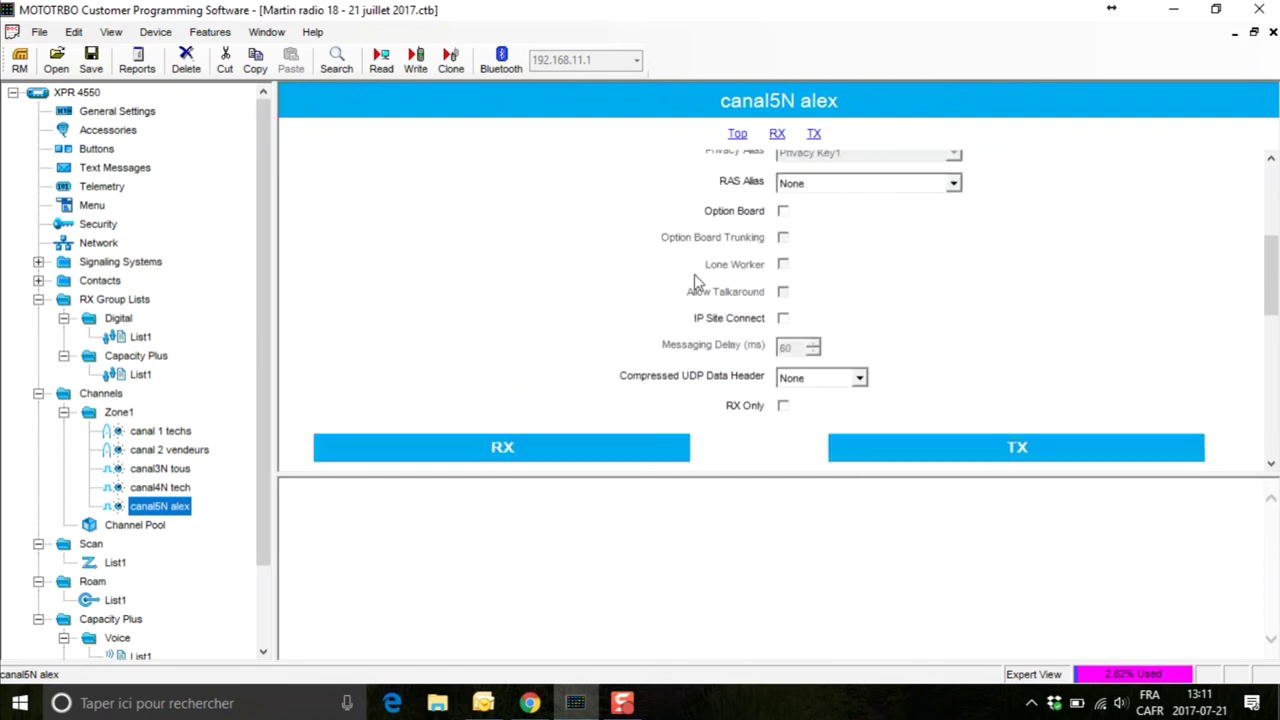